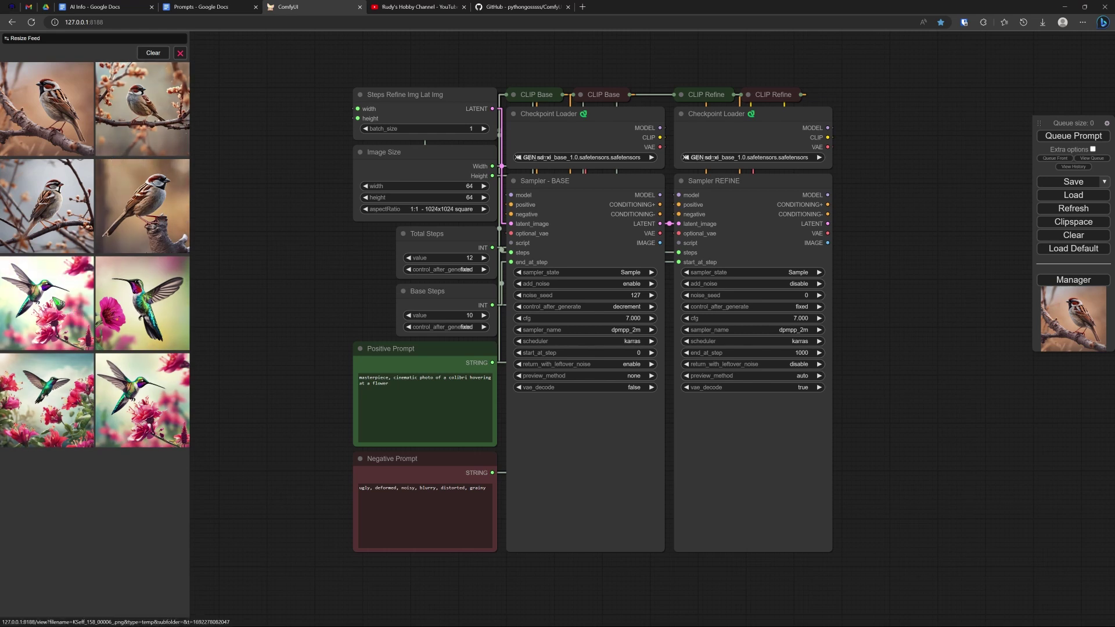
Drop a hummingbird image onto the workflow, then set Image Feed Location to bottom.
{"action": "left_click_drag", "start_coordinate": [39, 289], "coordinate": [256, 291]}
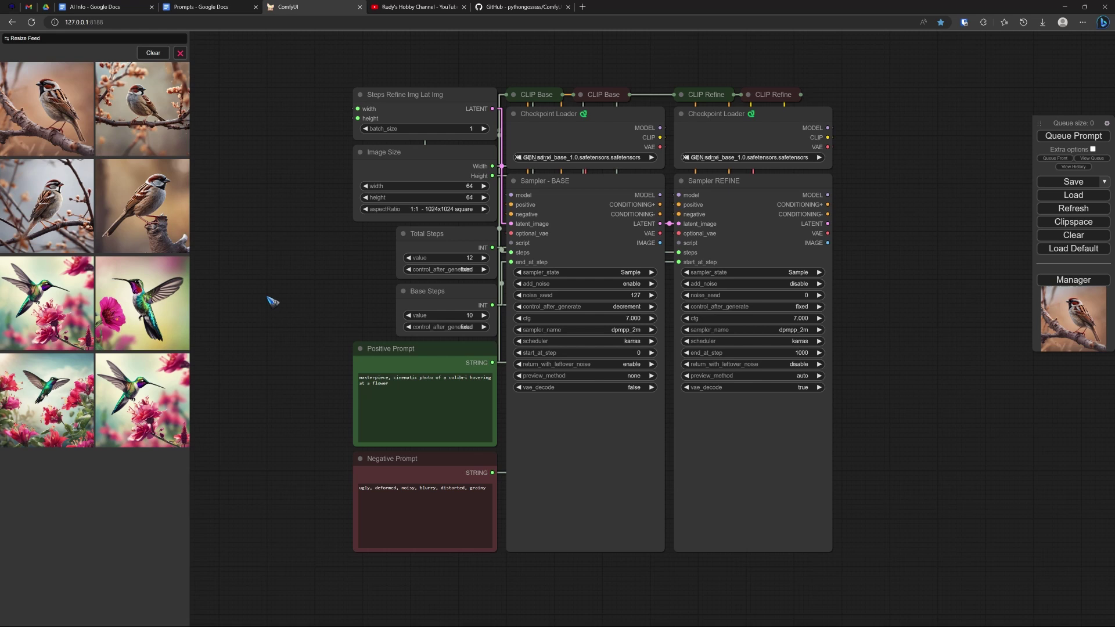
{"action": "left_click", "coordinate": [180, 54]}
{"action": "left_click", "coordinate": [1107, 124]}
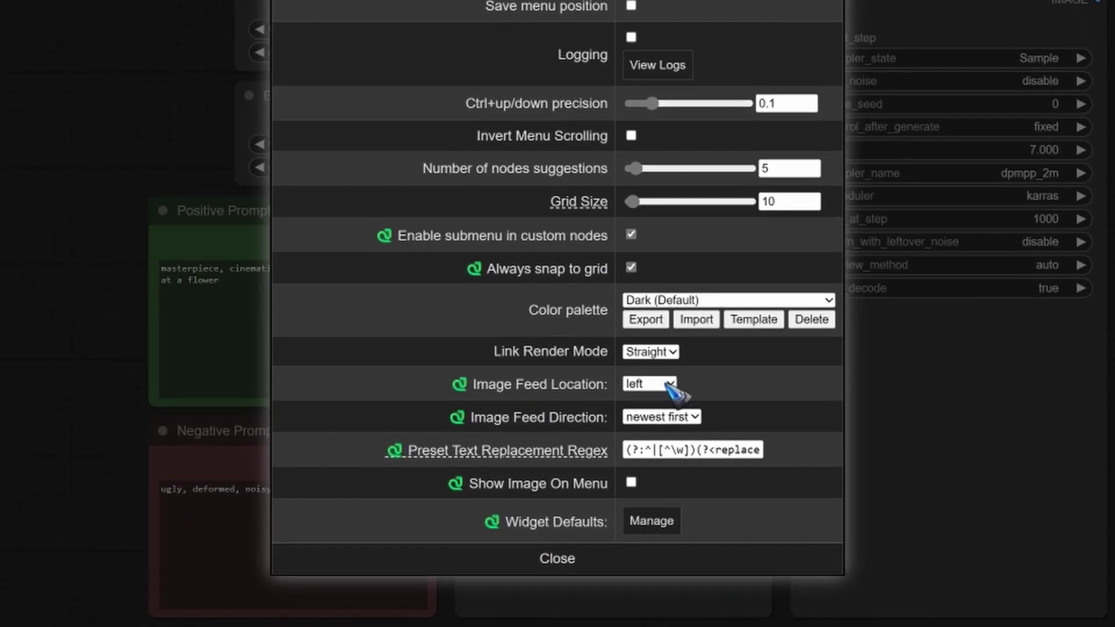
{"action": "left_click", "coordinate": [670, 384]}
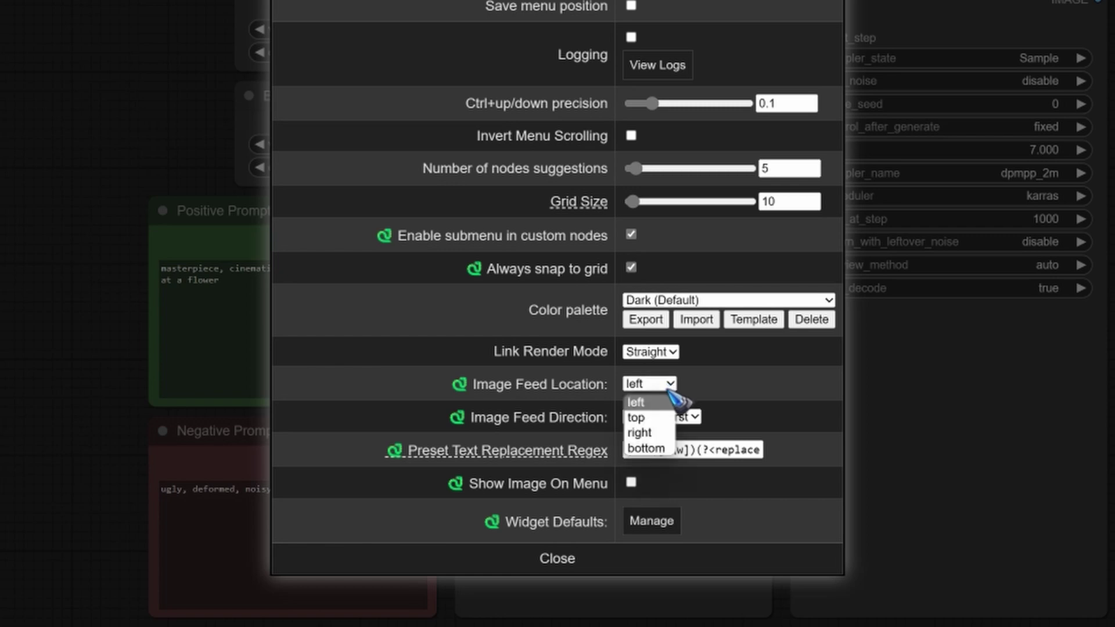
{"action": "left_click", "coordinate": [661, 449]}
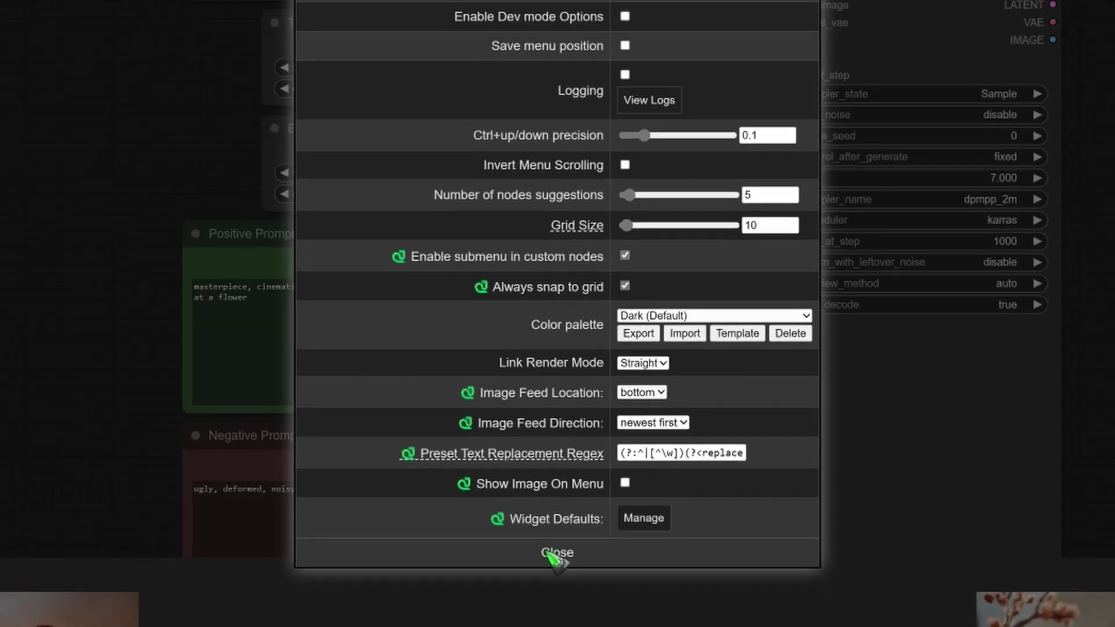
{"action": "left_click", "coordinate": [537, 556]}
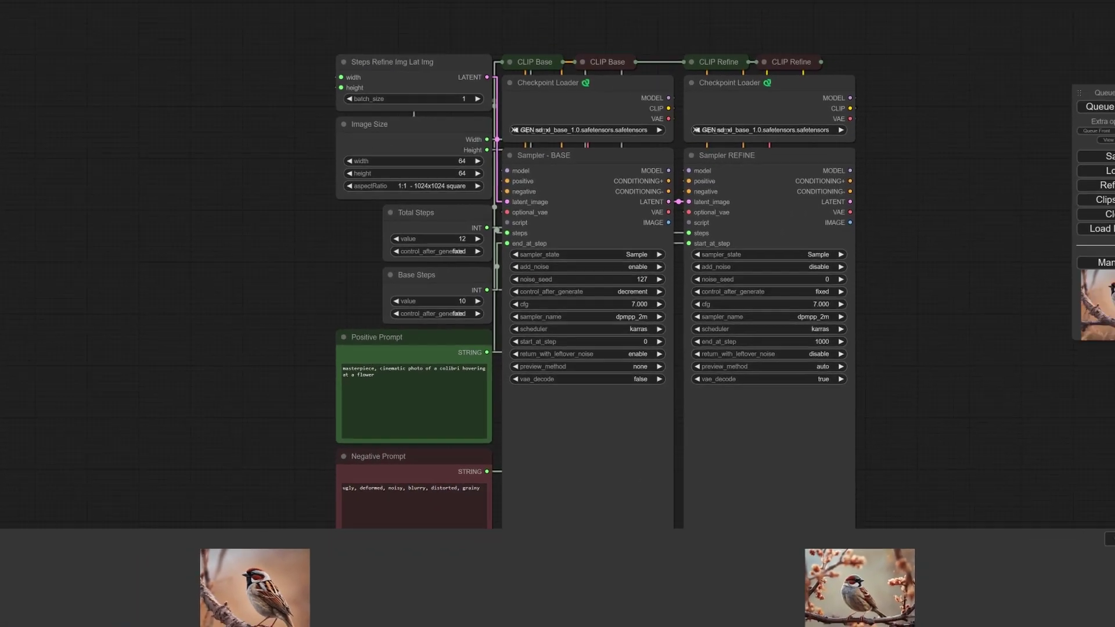
Widen the feed's column count for more thumbnails per row, then pan and zoom the graph.
{"action": "mouse_move", "coordinate": [56, 537]}
{"action": "left_mouse_down"}
{"action": "mouse_move", "coordinate": [133, 539]}
{"action": "mouse_move", "coordinate": [52, 528]}
{"action": "left_mouse_up"}
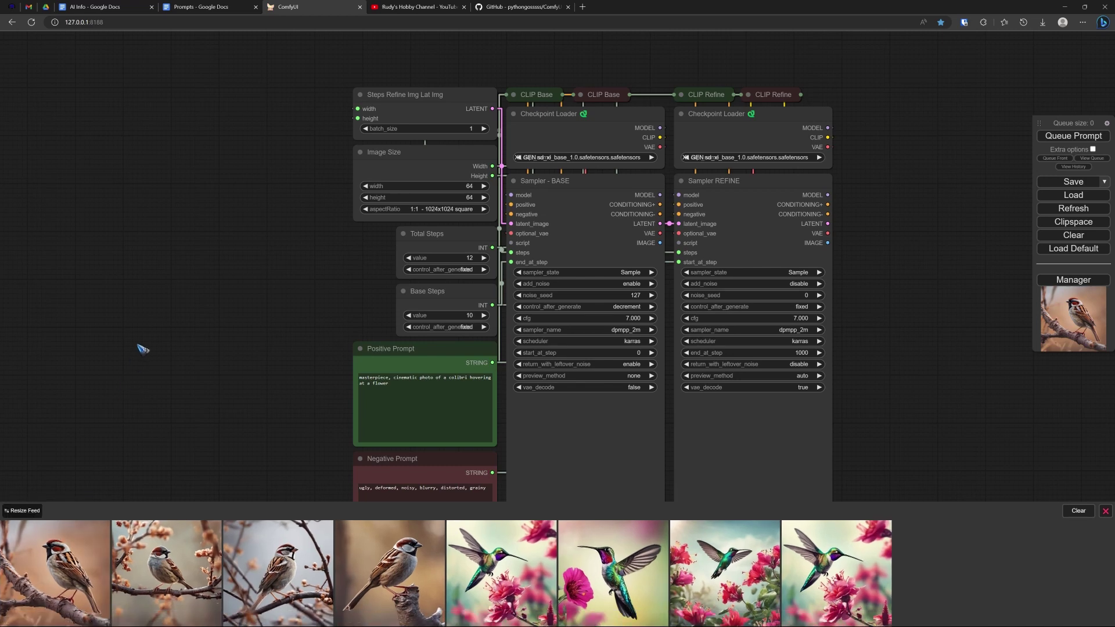
{"action": "left_click_drag", "start_coordinate": [142, 348], "coordinate": [166, 283]}
{"action": "scroll", "coordinate": [137, 290], "scroll_direction": "down", "scroll_amount": 1}
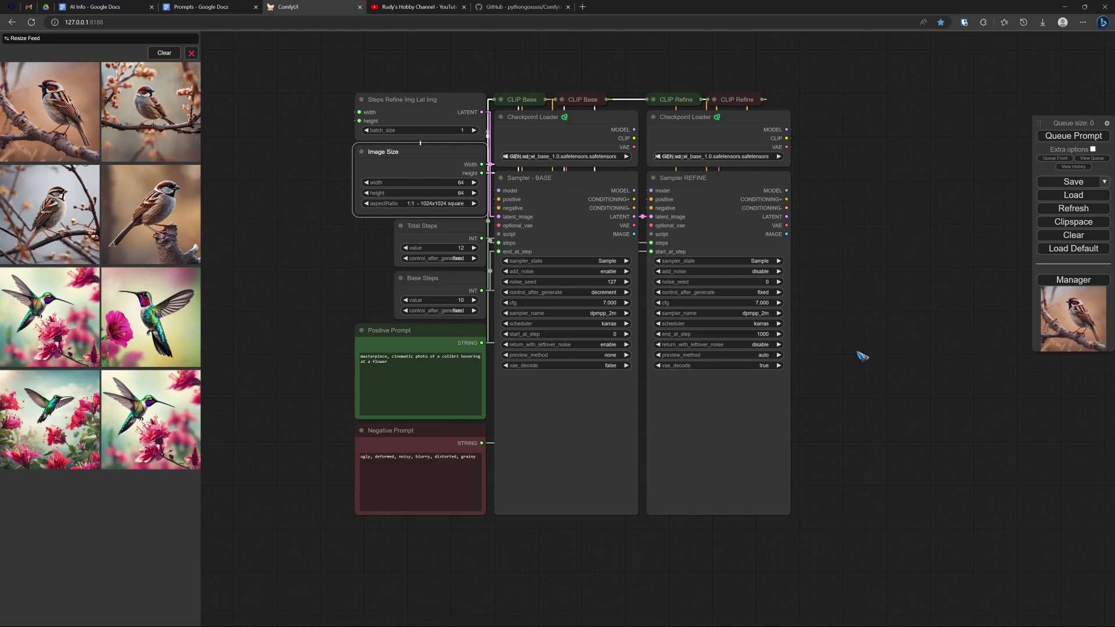
{"action": "left_click", "coordinate": [1071, 280]}
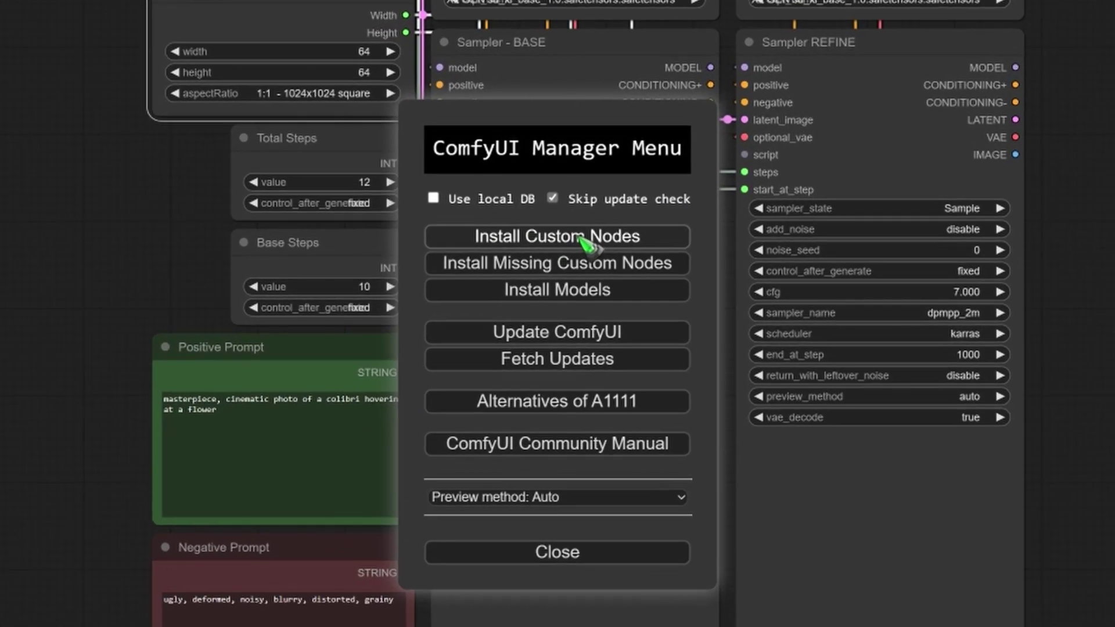
{"action": "left_click", "coordinate": [580, 251]}
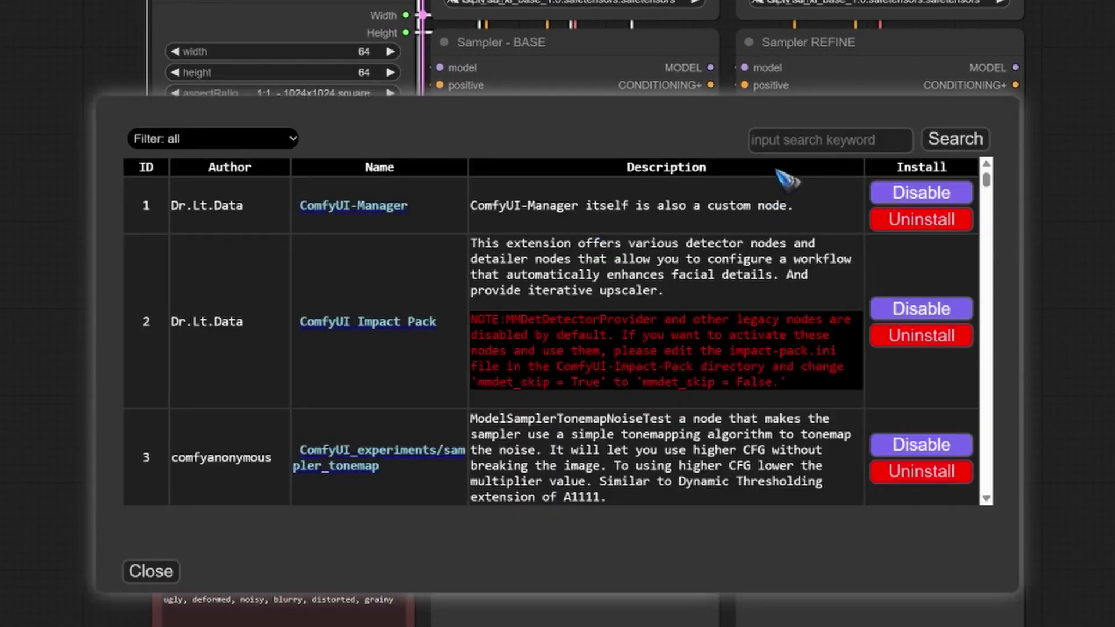
{"action": "left_click", "coordinate": [802, 139]}
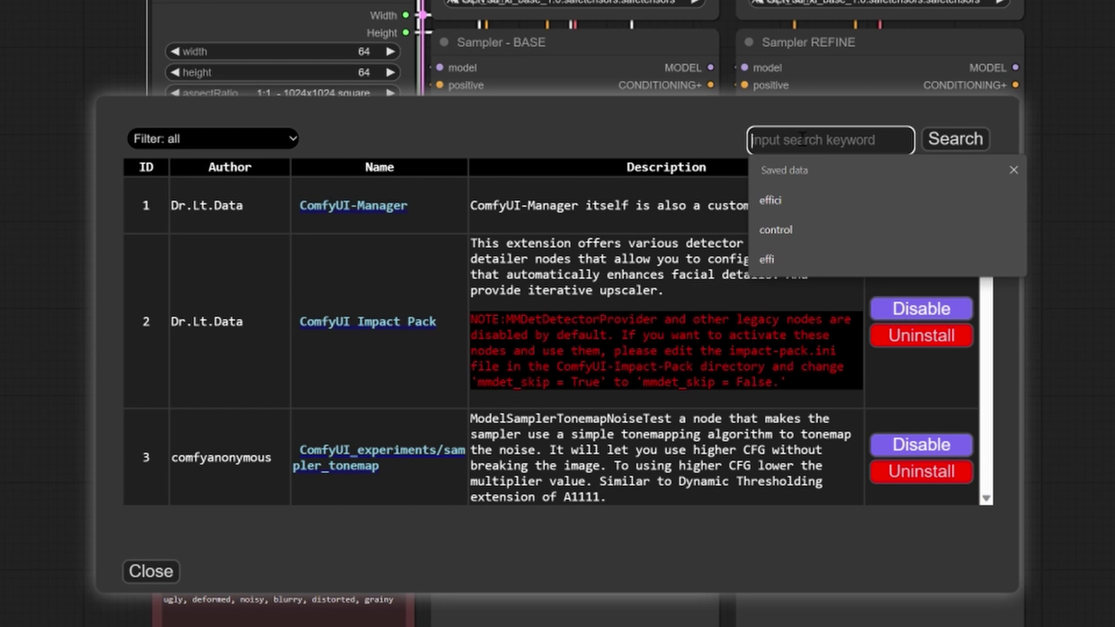
{"action": "type", "text": "scripts"}
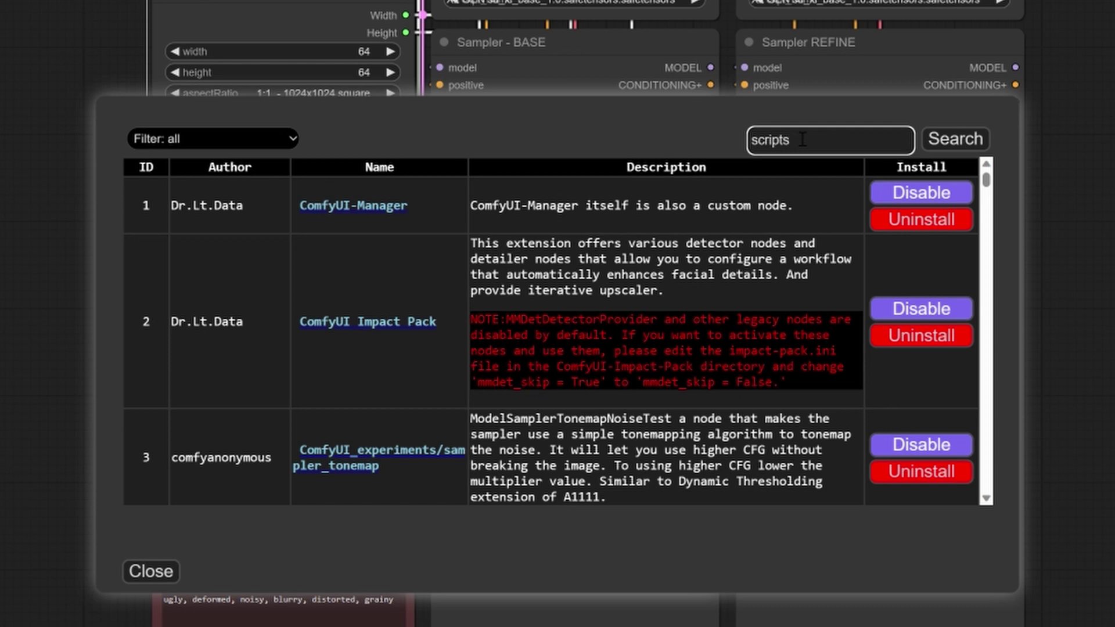
{"action": "left_click", "coordinate": [954, 140]}
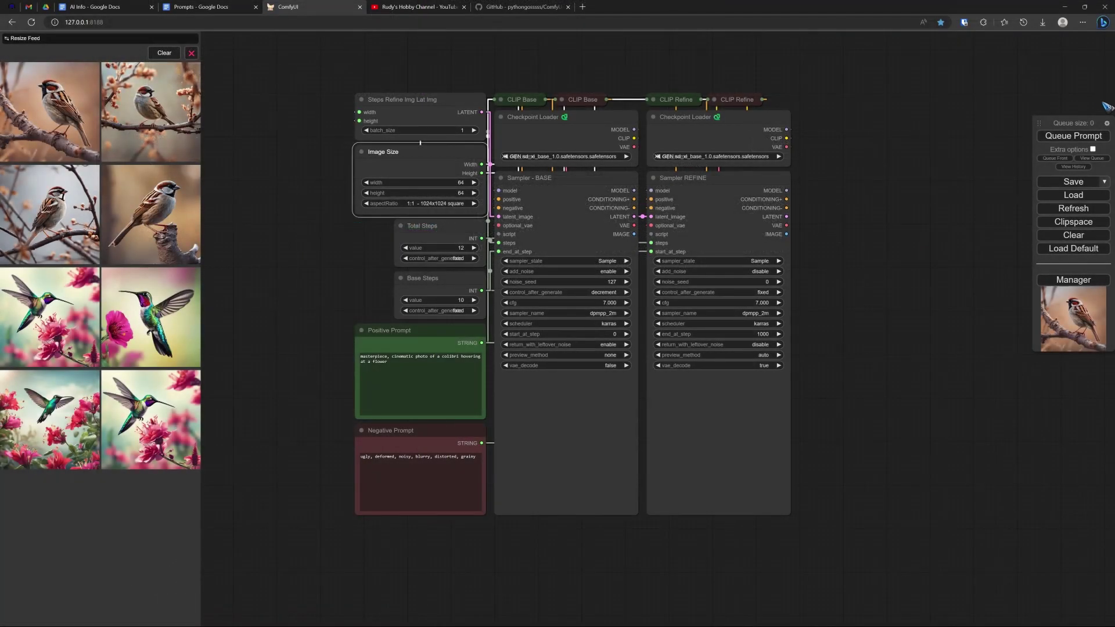
{"action": "left_click", "coordinate": [1107, 123]}
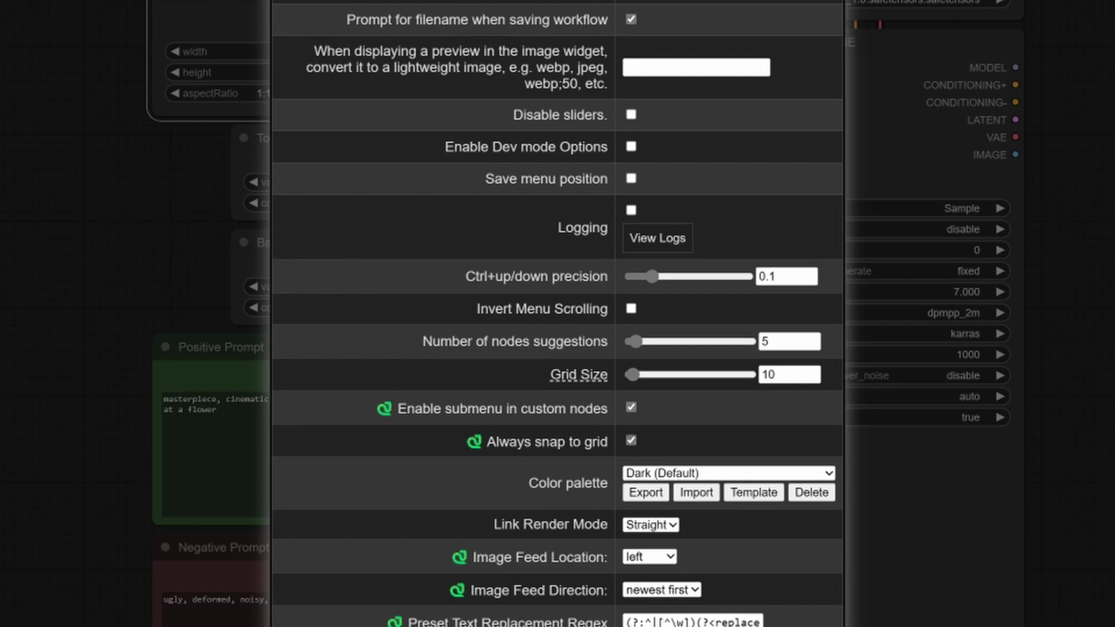
{"action": "key", "text": "Escape"}
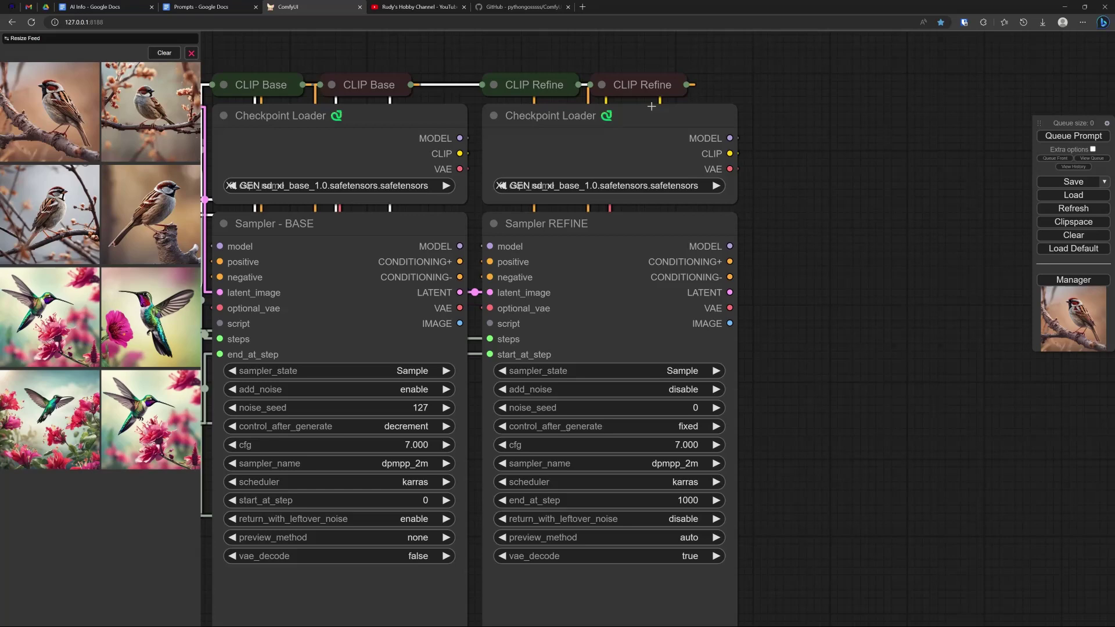
Drag the refine Checkpoint Loader so it snaps to the grid above Sampler REFINE.
{"action": "mouse_move", "coordinate": [549, 117]}
{"action": "left_mouse_down"}
{"action": "mouse_move", "coordinate": [631, 116]}
{"action": "mouse_move", "coordinate": [570, 131]}
{"action": "mouse_move", "coordinate": [596, 123]}
{"action": "mouse_move", "coordinate": [591, 139]}
{"action": "mouse_move", "coordinate": [599, 131]}
{"action": "mouse_move", "coordinate": [551, 115]}
{"action": "left_mouse_up"}
{"action": "scroll", "coordinate": [506, 108], "scroll_direction": "up", "scroll_amount": 4}
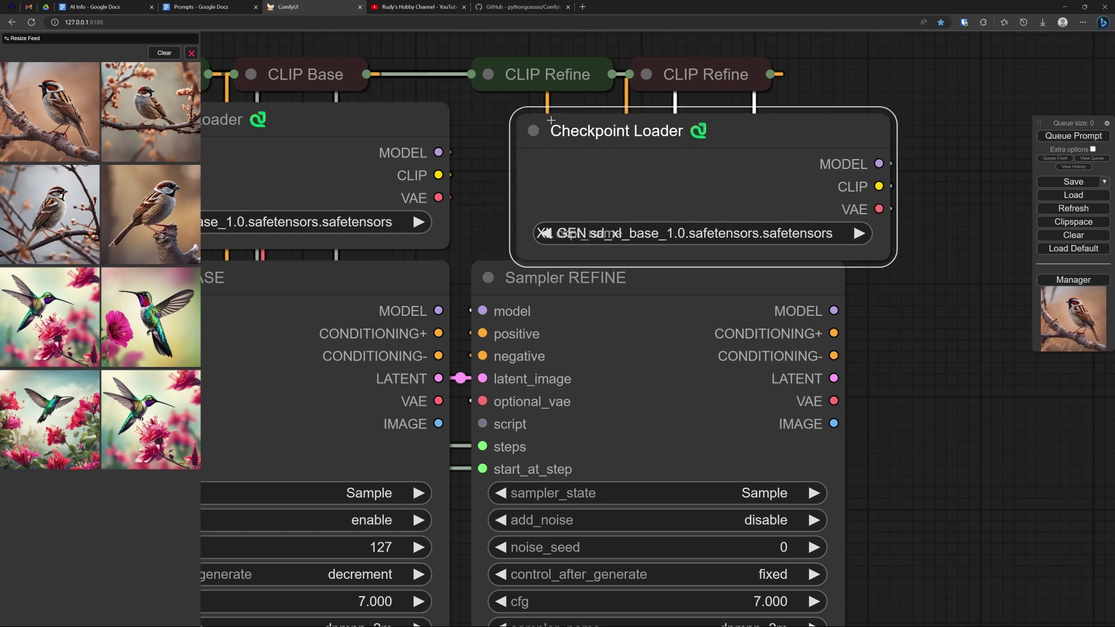
{"action": "scroll", "coordinate": [487, 98], "scroll_direction": "up", "scroll_amount": 1}
{"action": "scroll", "coordinate": [487, 99], "scroll_direction": "up", "scroll_amount": 6}
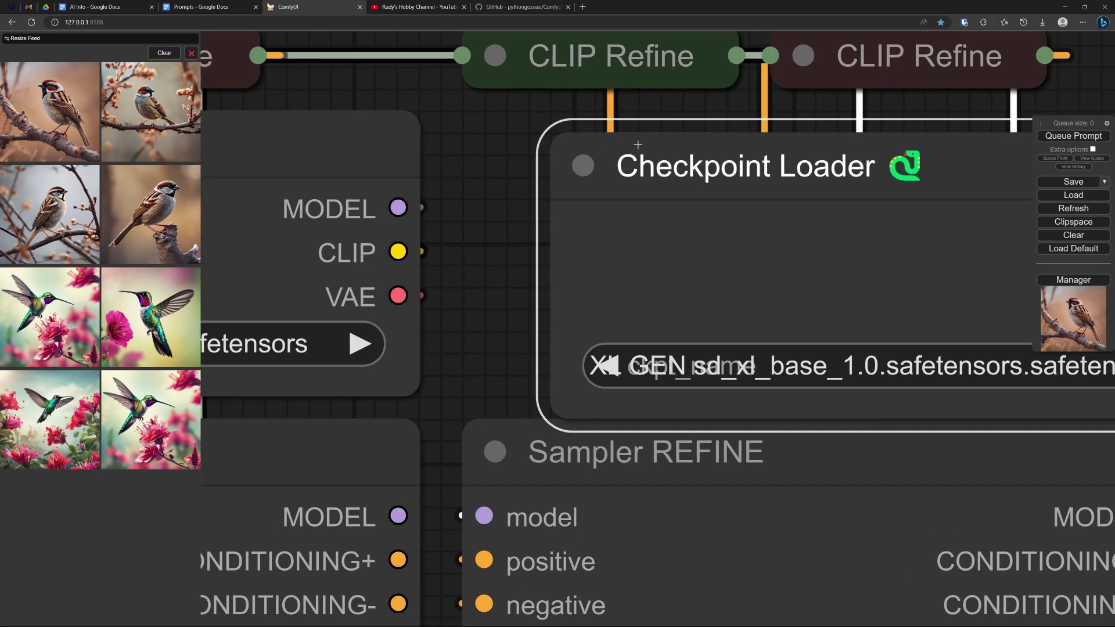
{"action": "left_click_drag", "start_coordinate": [639, 144], "coordinate": [554, 125]}
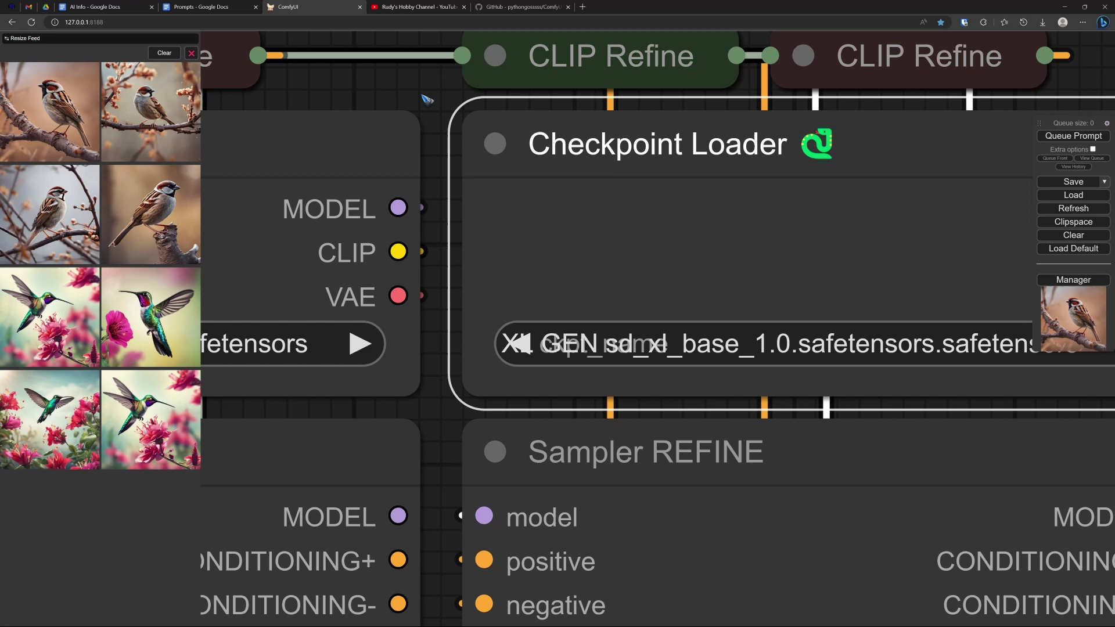
{"action": "scroll", "coordinate": [427, 100], "scroll_direction": "down", "scroll_amount": 8}
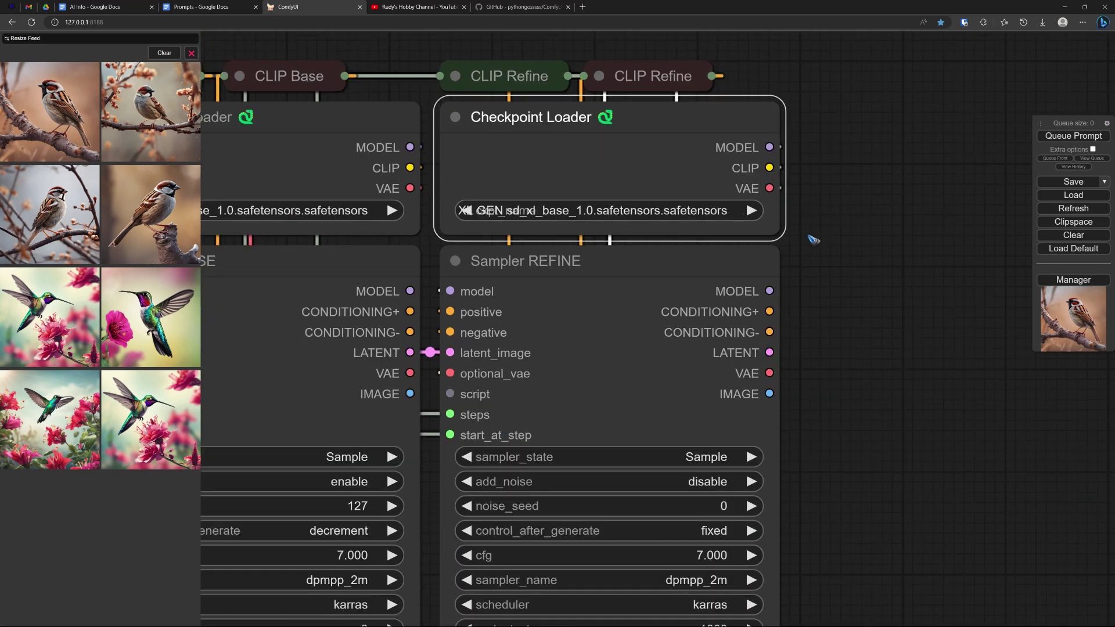
{"action": "scroll", "coordinate": [813, 239], "scroll_direction": "up", "scroll_amount": 9}
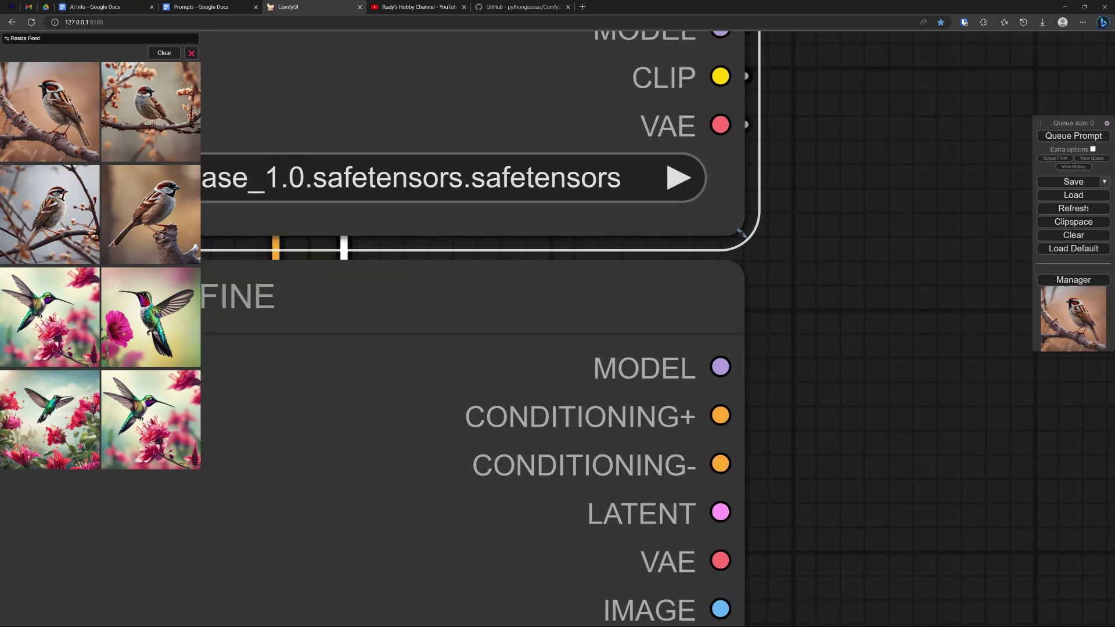
Resize the refine Checkpoint Loader from its corner, then zoom out to show the whole workflow.
{"action": "mouse_move", "coordinate": [739, 232]}
{"action": "left_mouse_down"}
{"action": "mouse_move", "coordinate": [692, 226]}
{"action": "mouse_move", "coordinate": [854, 220]}
{"action": "mouse_move", "coordinate": [748, 225]}
{"action": "left_mouse_up"}
{"action": "scroll", "coordinate": [875, 222], "scroll_direction": "down", "scroll_amount": 8}
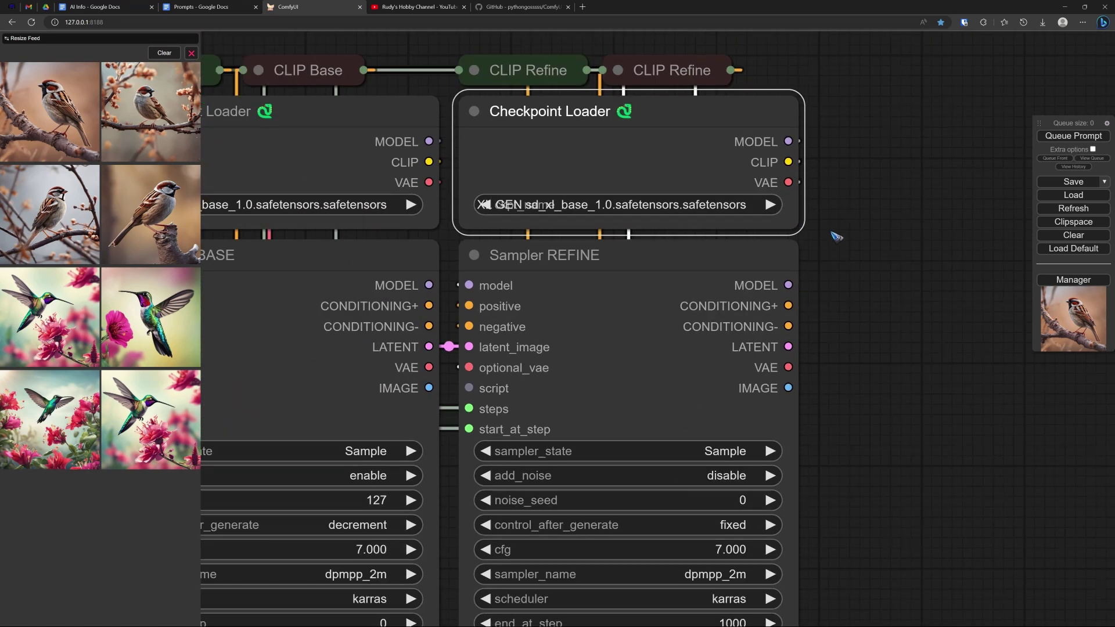
{"action": "scroll", "coordinate": [853, 174], "scroll_direction": "down", "scroll_amount": 5}
{"action": "left_click_drag", "start_coordinate": [882, 211], "coordinate": [850, 195]}
{"action": "scroll", "coordinate": [880, 157], "scroll_direction": "down", "scroll_amount": 3}
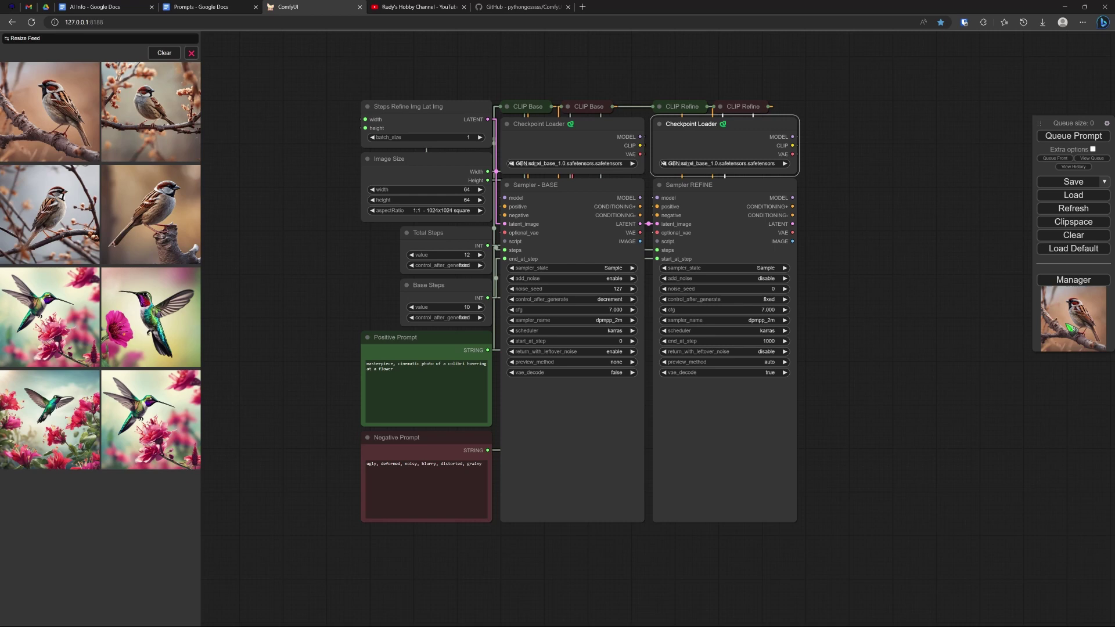
Drag Sampler REFINE so it snaps in beside Sampler BASE under the refine loader.
{"action": "left_click", "coordinate": [1107, 124]}
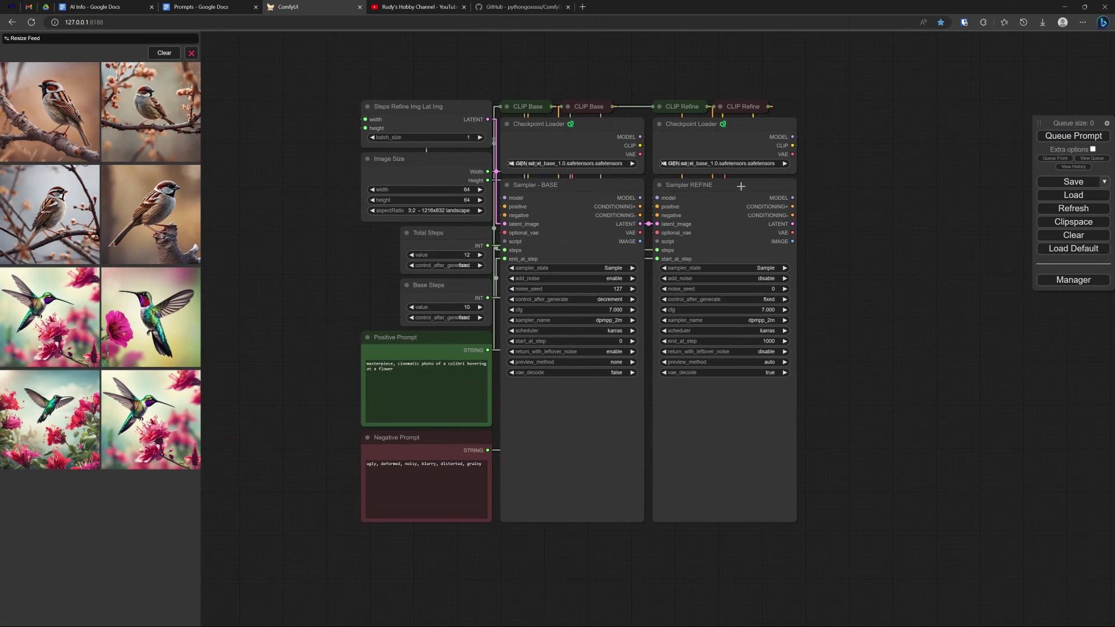
{"action": "mouse_move", "coordinate": [740, 186]}
{"action": "left_mouse_down"}
{"action": "mouse_move", "coordinate": [741, 283]}
{"action": "mouse_move", "coordinate": [927, 296]}
{"action": "mouse_move", "coordinate": [942, 268]}
{"action": "mouse_move", "coordinate": [845, 288]}
{"action": "mouse_move", "coordinate": [754, 215]}
{"action": "mouse_move", "coordinate": [741, 186]}
{"action": "left_mouse_up"}
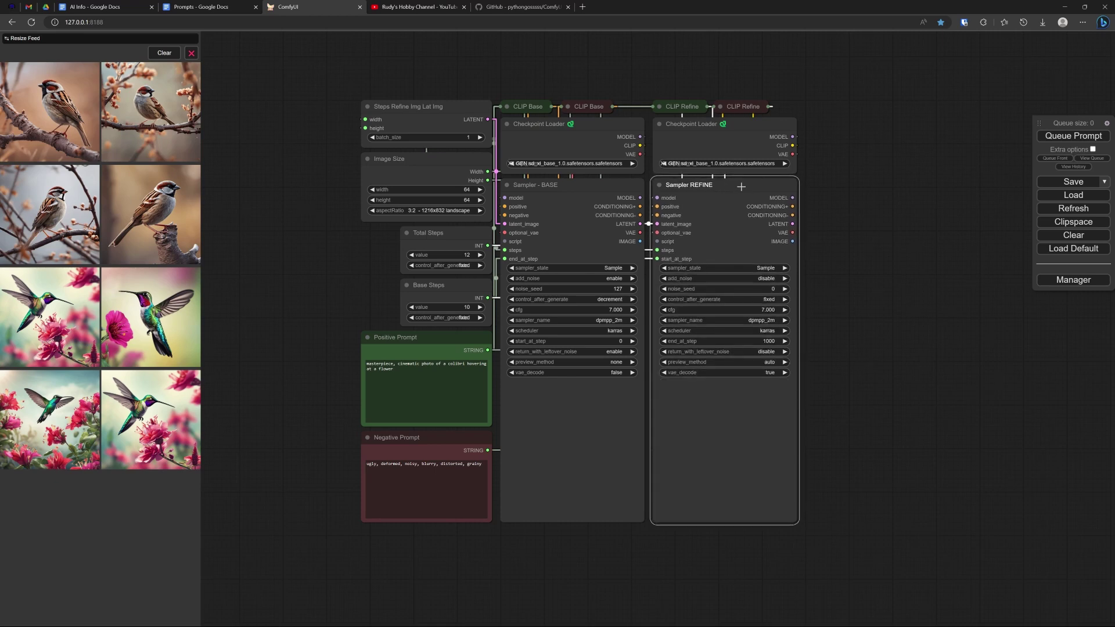
Set Link Render Mode to Spline and move Sampler REFINE to watch the curved links.
{"action": "left_click", "coordinate": [1107, 124]}
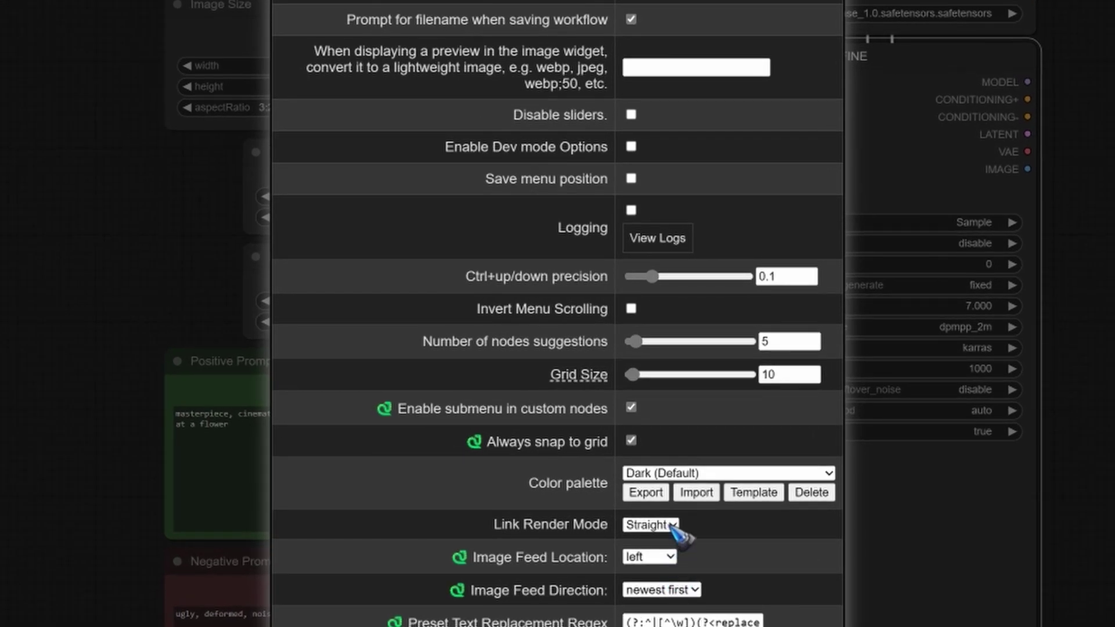
{"action": "left_click", "coordinate": [672, 524]}
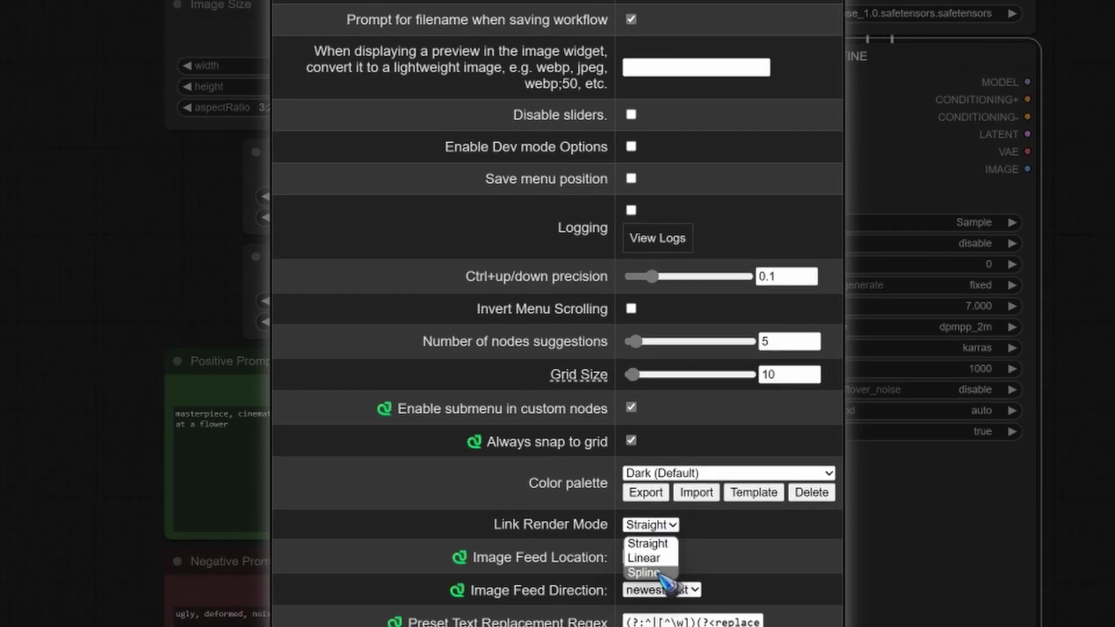
{"action": "left_click", "coordinate": [643, 572]}
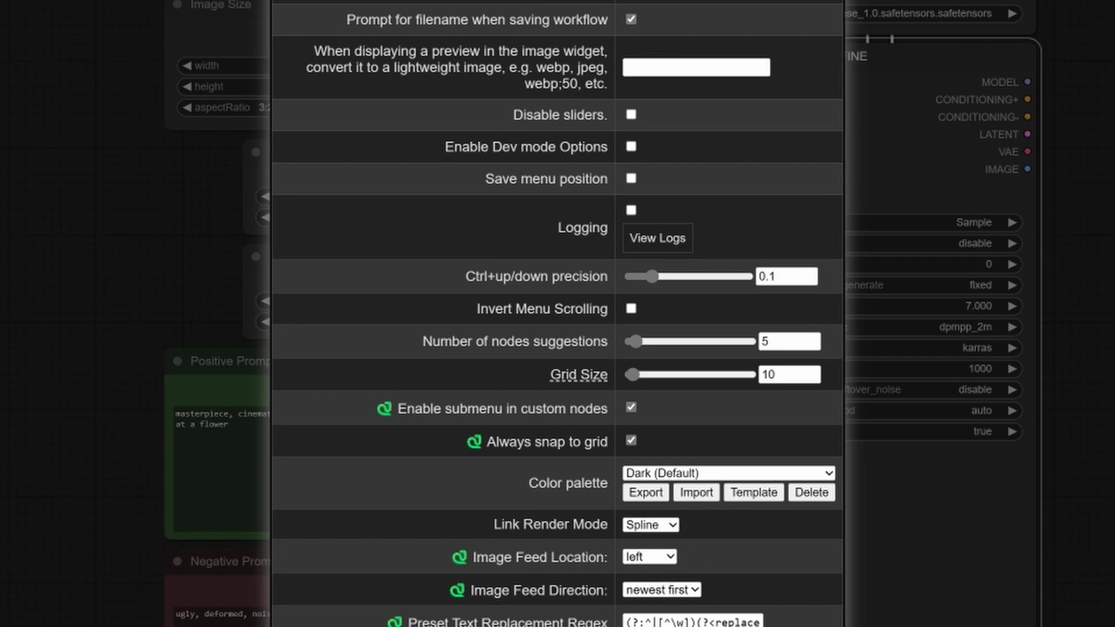
{"action": "key", "text": "Escape"}
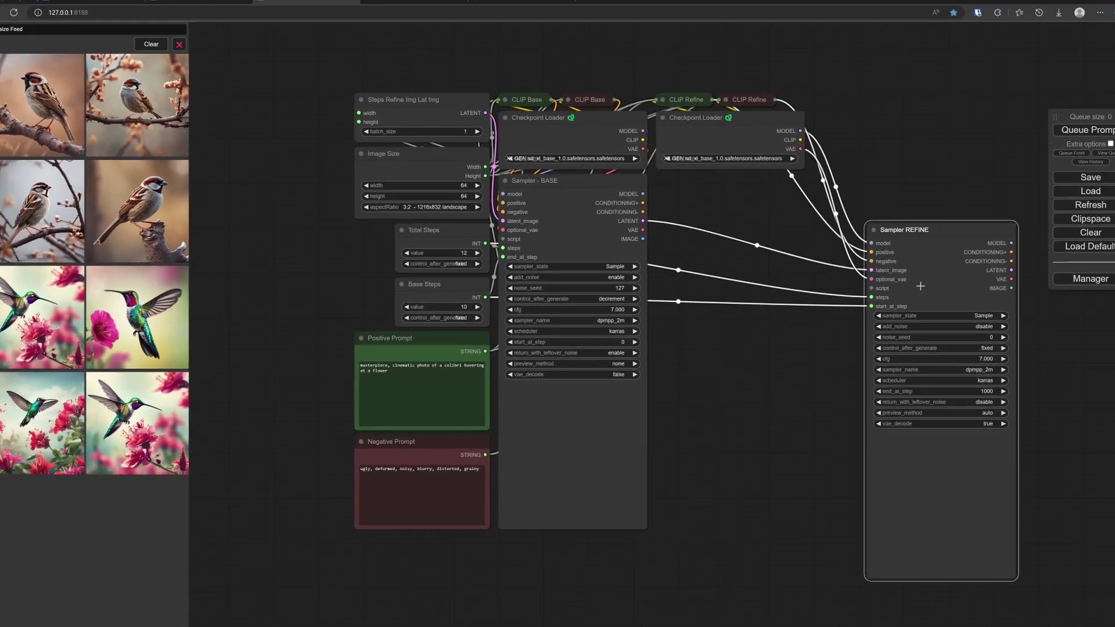
{"action": "left_click_drag", "start_coordinate": [922, 280], "coordinate": [1003, 352]}
{"action": "left_click_drag", "start_coordinate": [848, 338], "coordinate": [719, 203]}
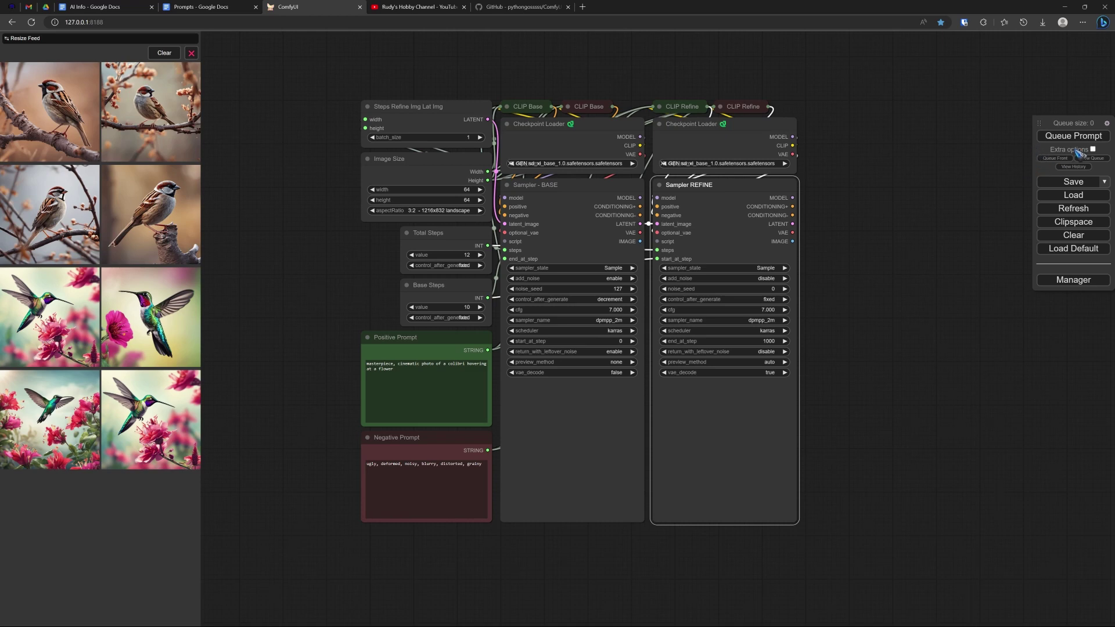
Switch Link Render Mode to Straight and deselect the sampler to see redrawn links.
{"action": "left_click", "coordinate": [1106, 124]}
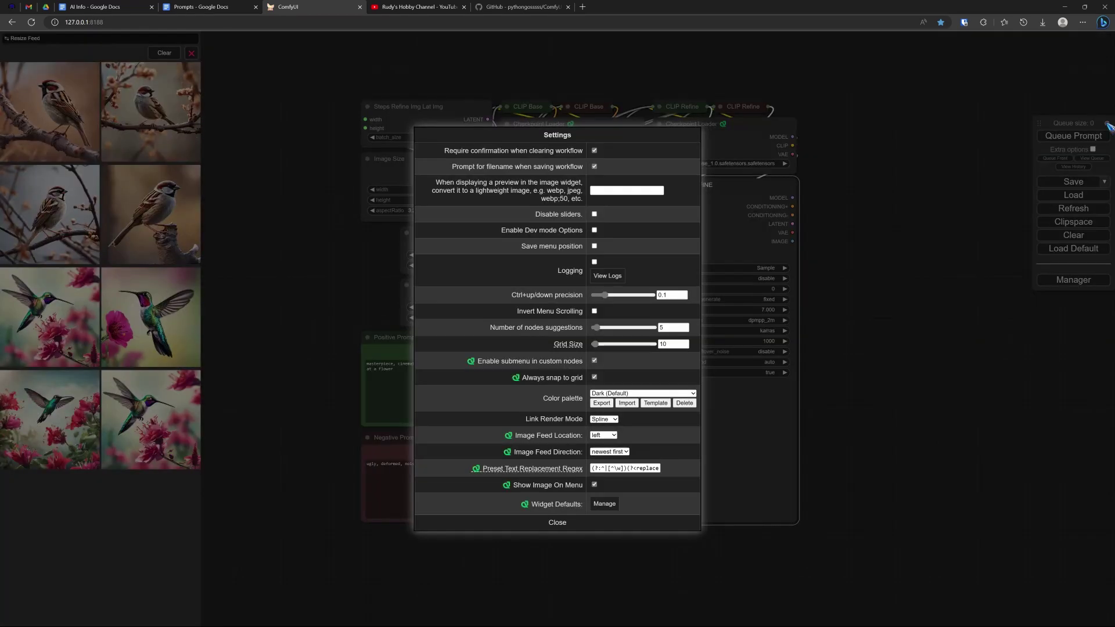
{"action": "left_click", "coordinate": [613, 420]}
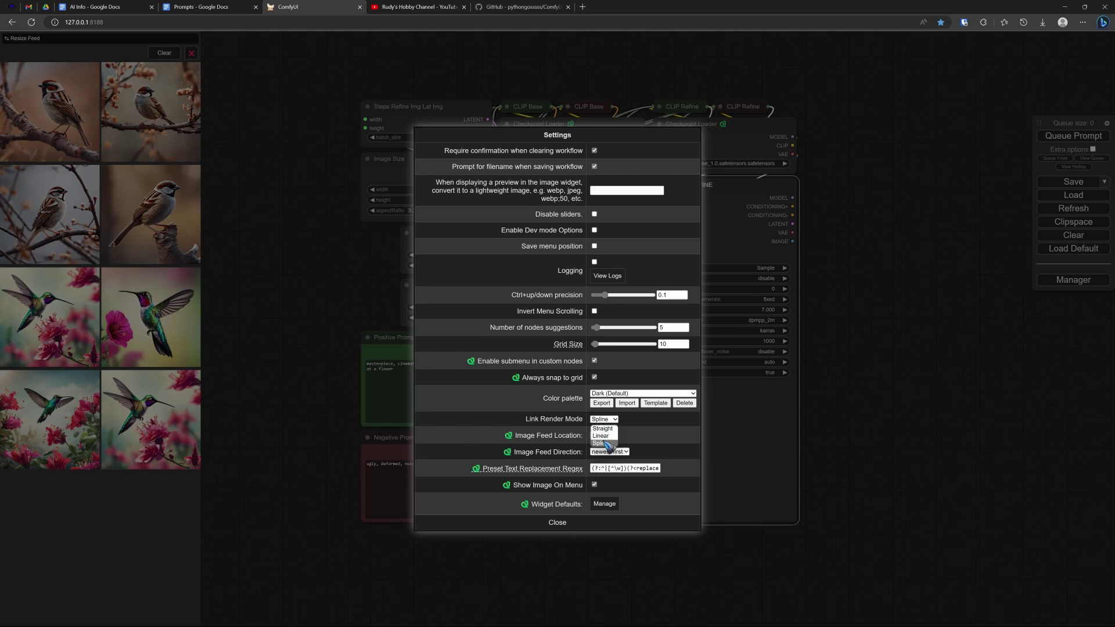
{"action": "left_click", "coordinate": [603, 429]}
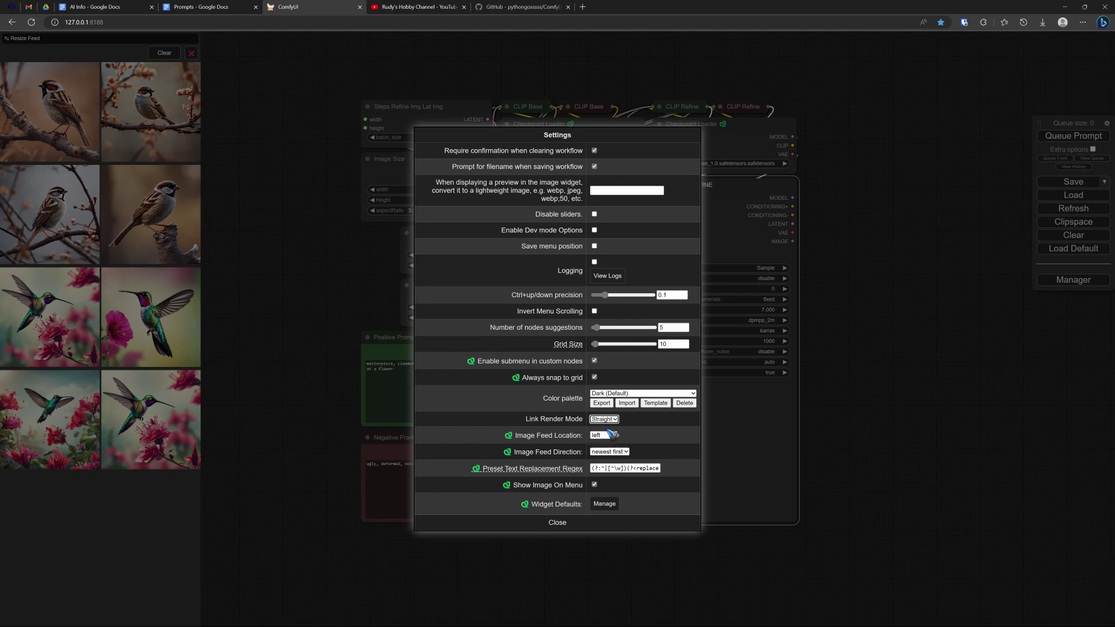
{"action": "left_click", "coordinate": [573, 522]}
{"action": "left_click", "coordinate": [854, 271]}
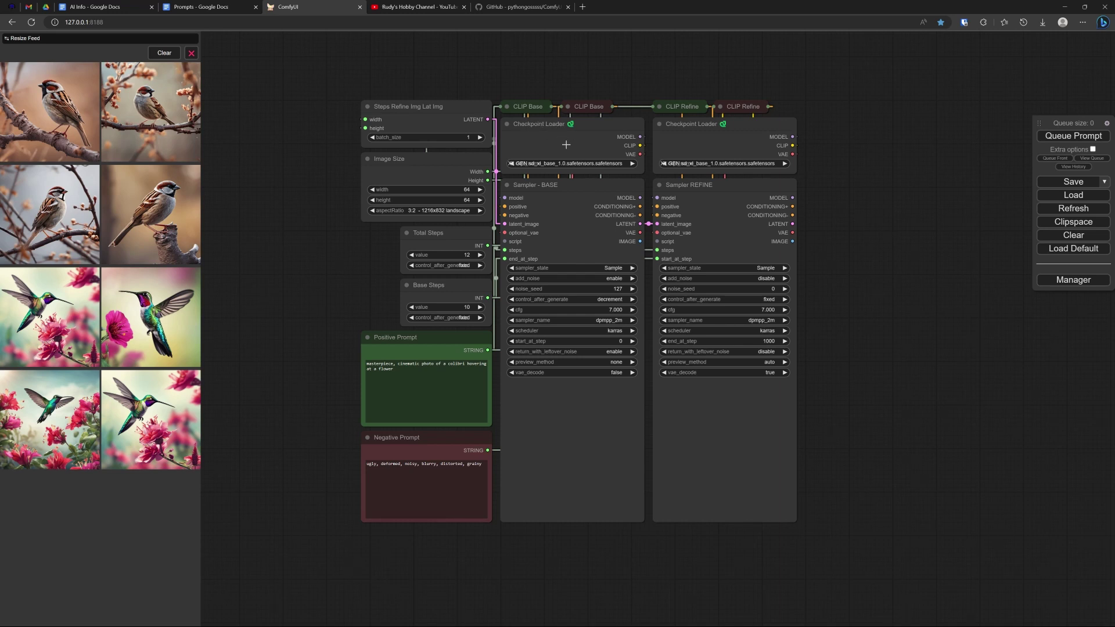
Preview the base and refiner checkpoint images, keep sd_xl_base_1.0, and show add-node categories.
{"action": "left_click", "coordinate": [572, 163]}
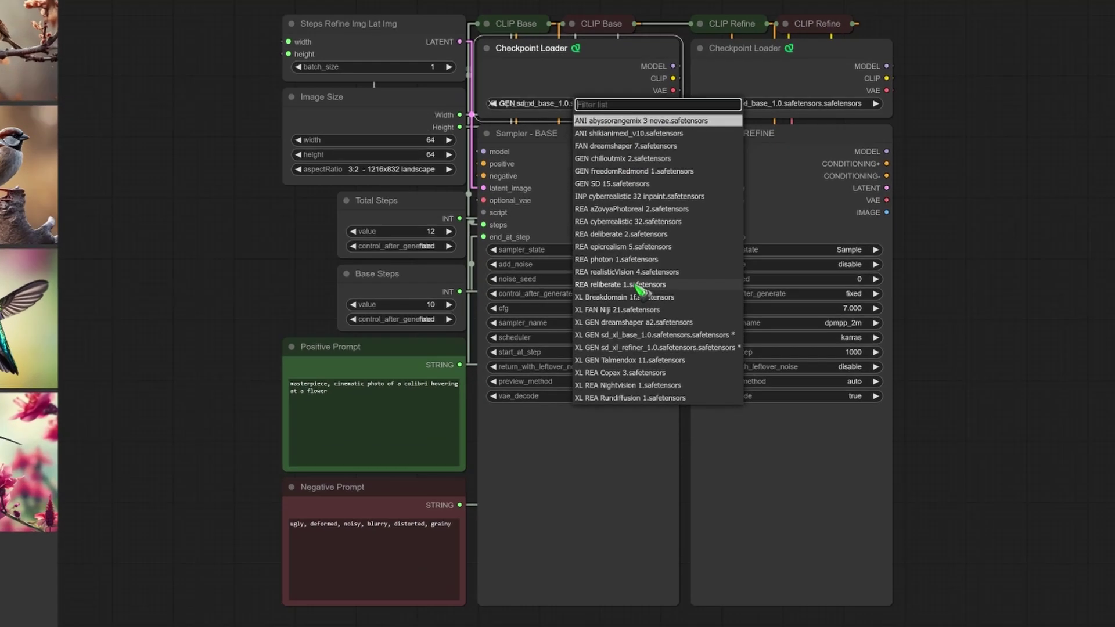
{"action": "mouse_move", "coordinate": [627, 335]}
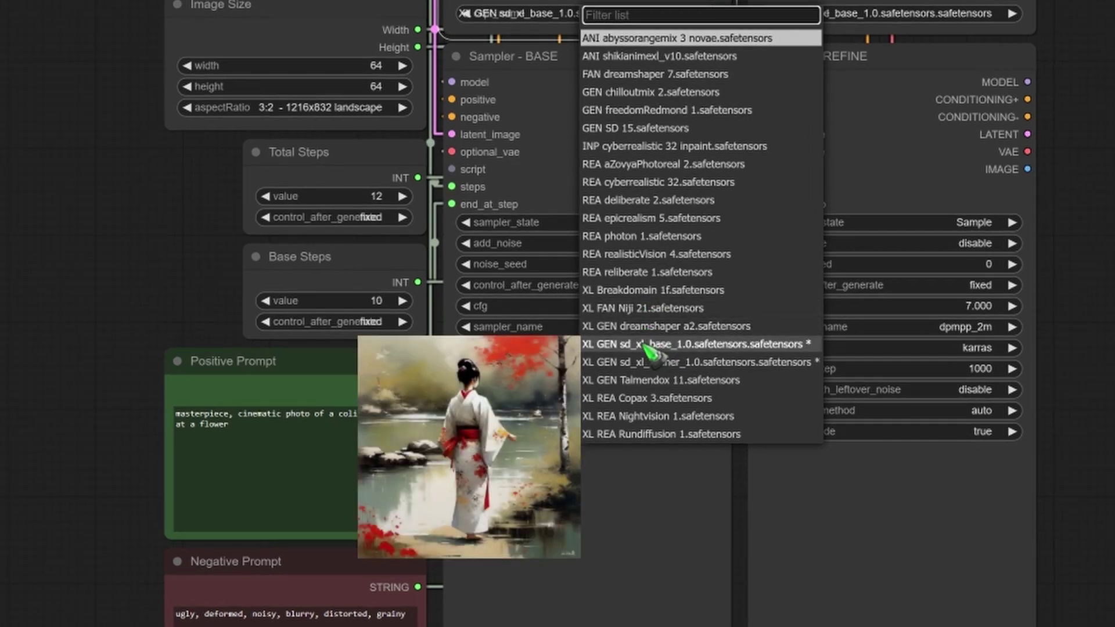
{"action": "mouse_move", "coordinate": [647, 364]}
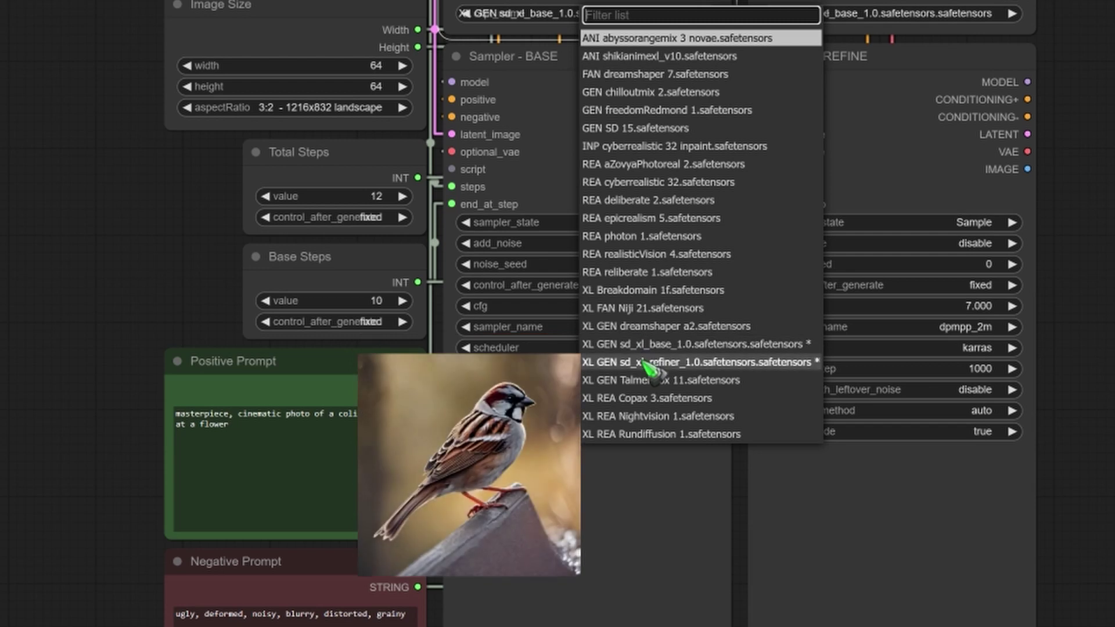
{"action": "key", "text": "Escape"}
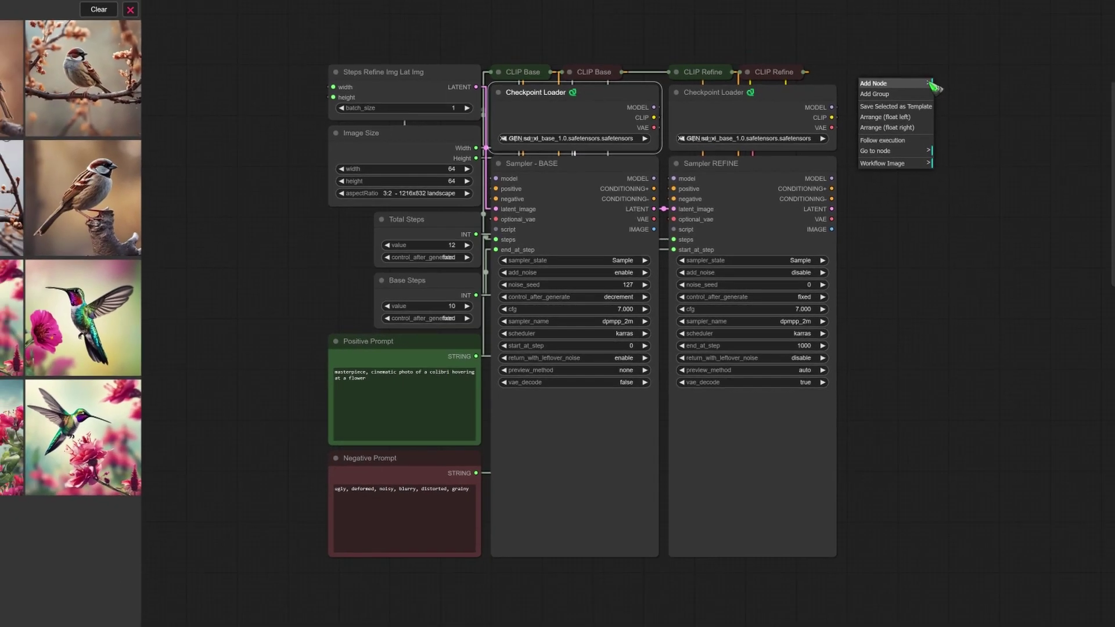
{"action": "left_click", "coordinate": [929, 84]}
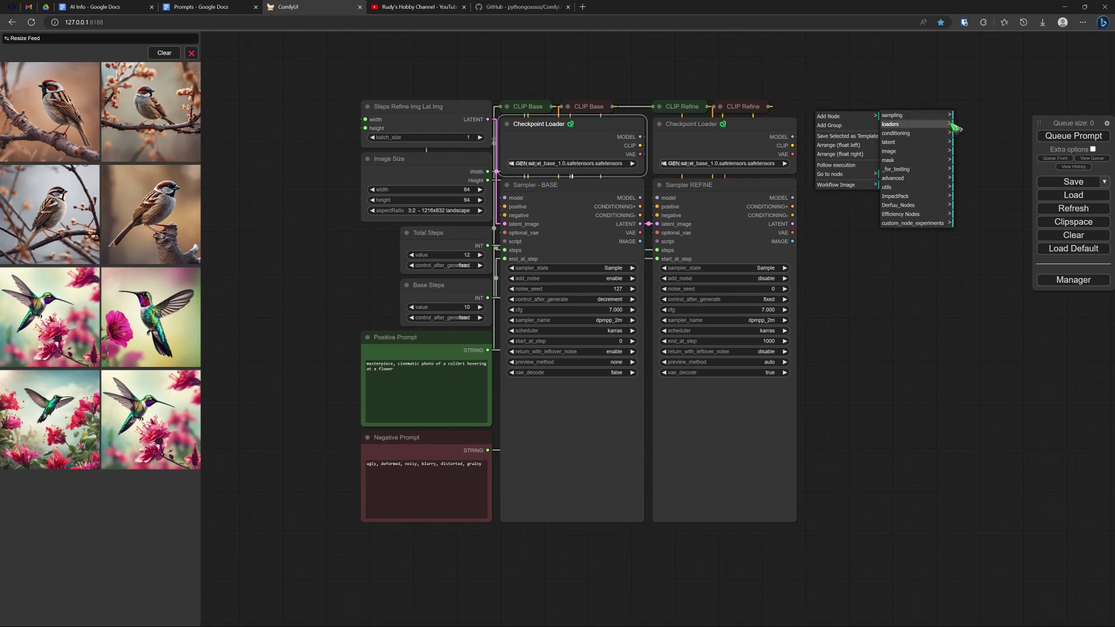
Browse the loaders node types, then dismiss the menu without adding a node.
{"action": "left_click", "coordinate": [951, 126]}
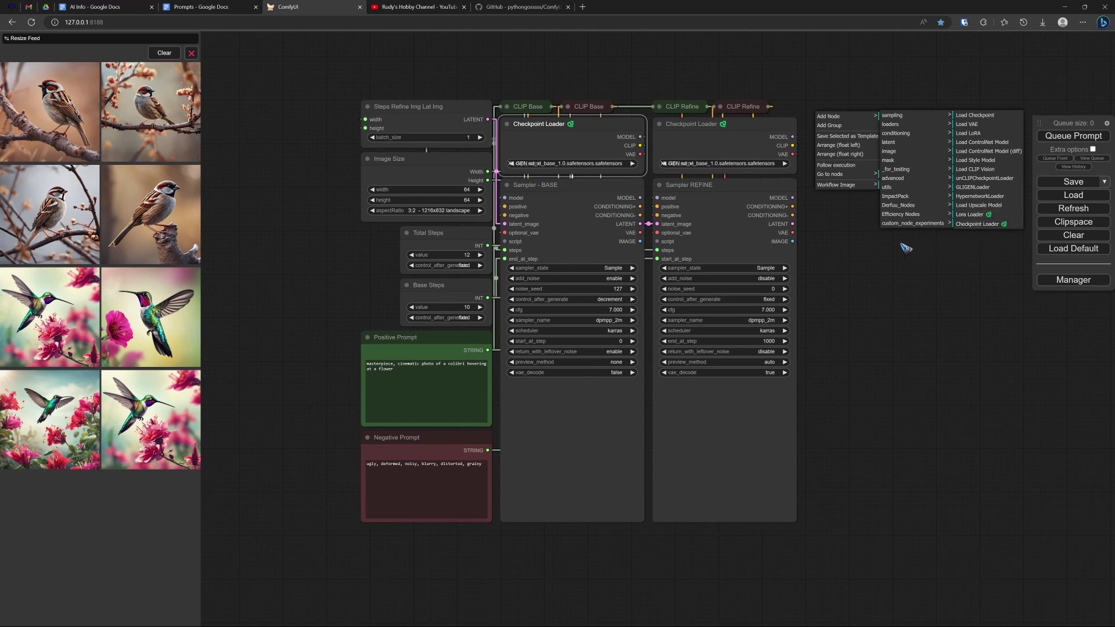
{"action": "left_click", "coordinate": [866, 228]}
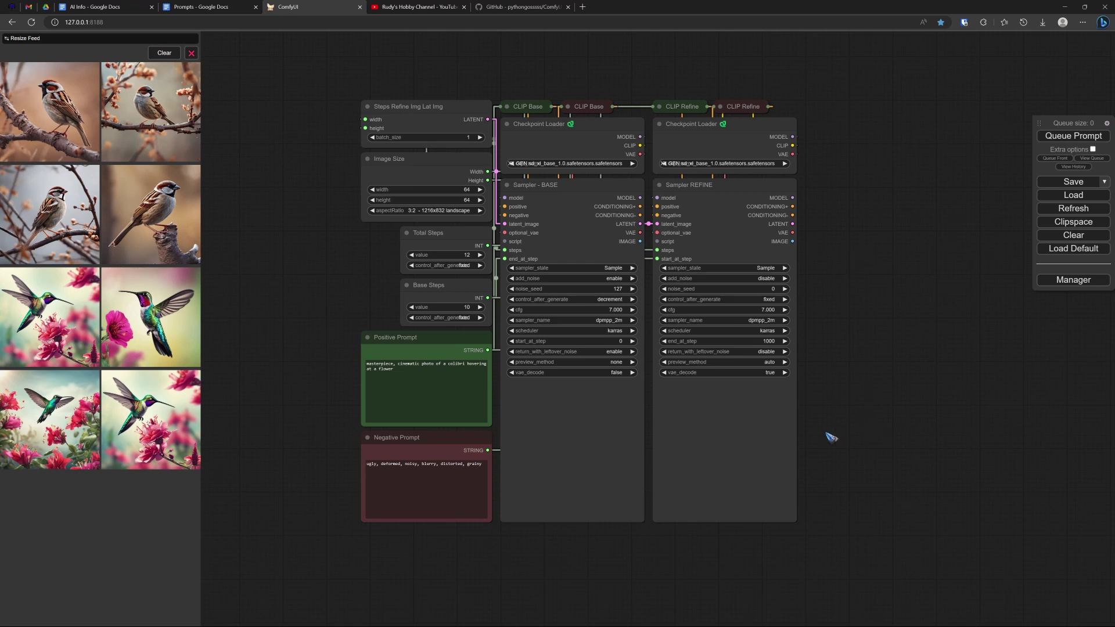
{"action": "mouse_move", "coordinate": [639, 624]}
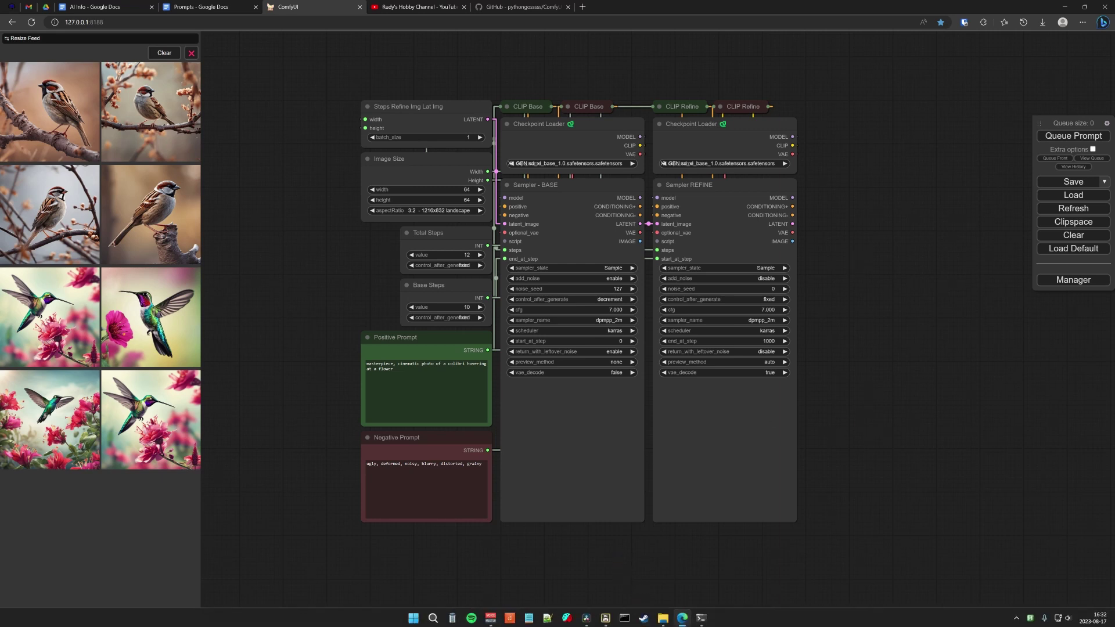
In models\checkpoints, select the cyberrealistic inpaint model and the sd_xl_base_1.0 .jpg preview.
{"action": "left_click", "coordinate": [667, 619]}
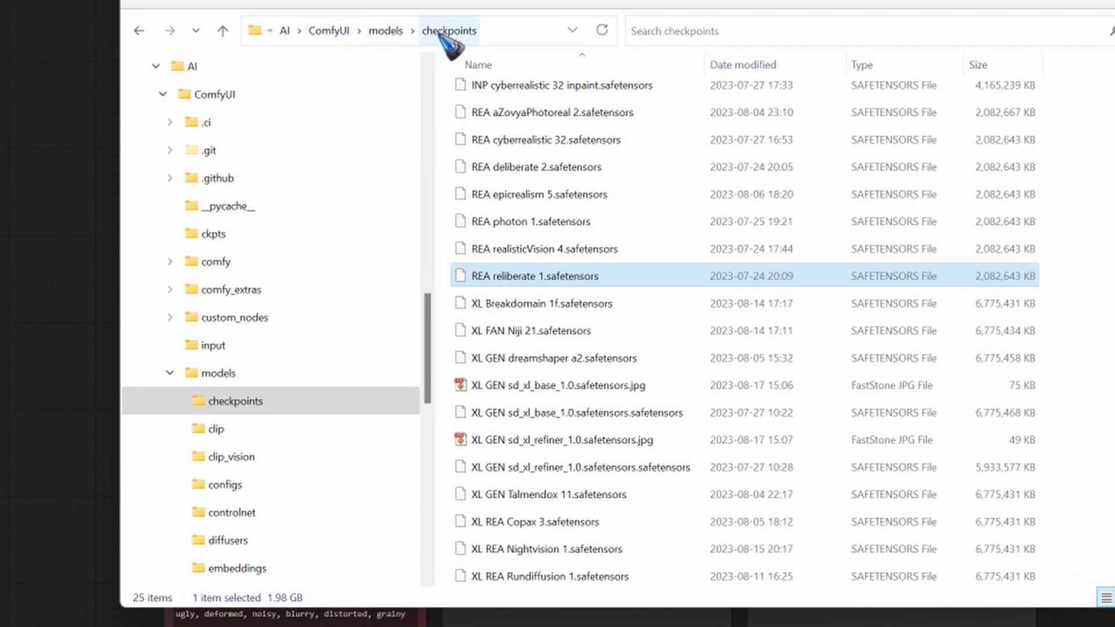
{"action": "left_click", "coordinate": [557, 86]}
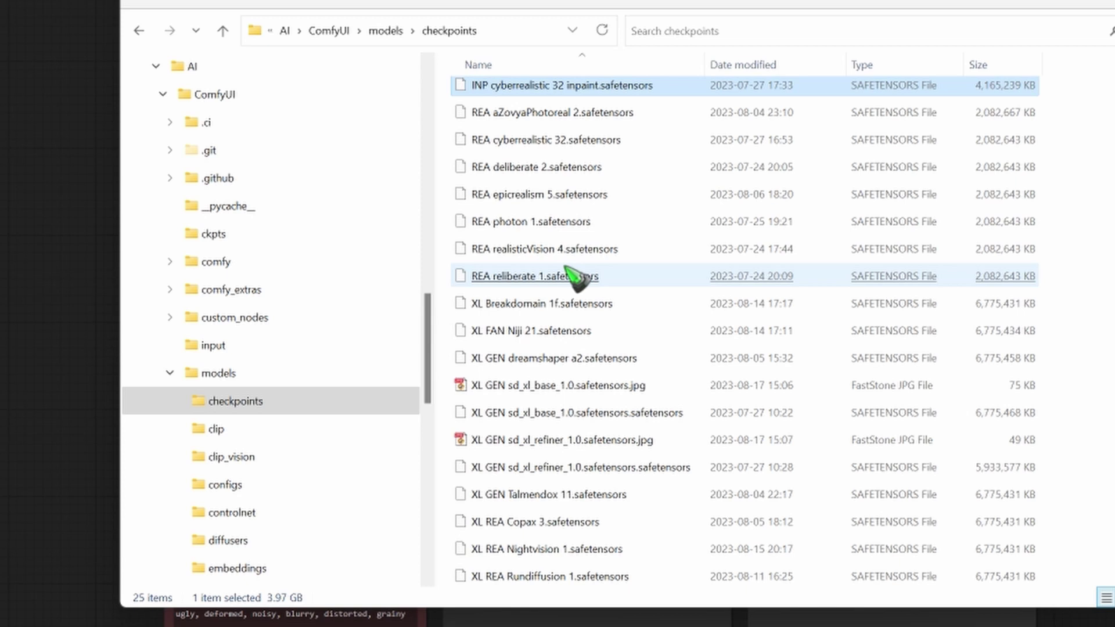
{"action": "left_click", "coordinate": [536, 385]}
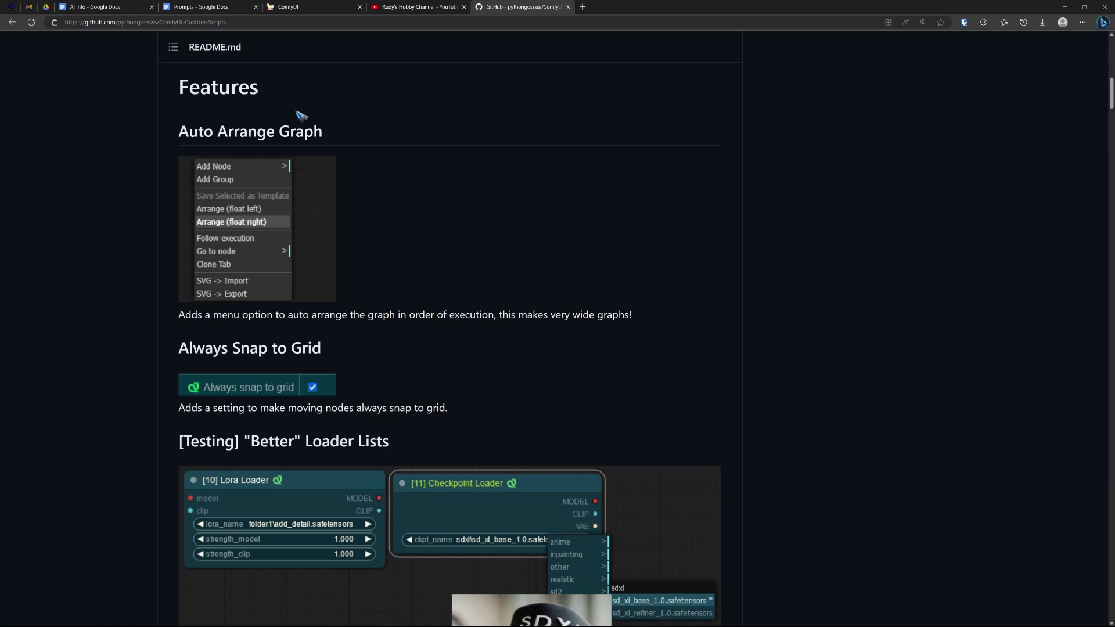
Scroll the ComfyUI-Custom-Scripts README from Auto Arrange Graph down to the [WIP] Repeater entry.
{"action": "scroll", "coordinate": [432, 193], "scroll_direction": "down", "scroll_amount": 2}
{"action": "scroll", "coordinate": [433, 194], "scroll_direction": "down", "scroll_amount": 9}
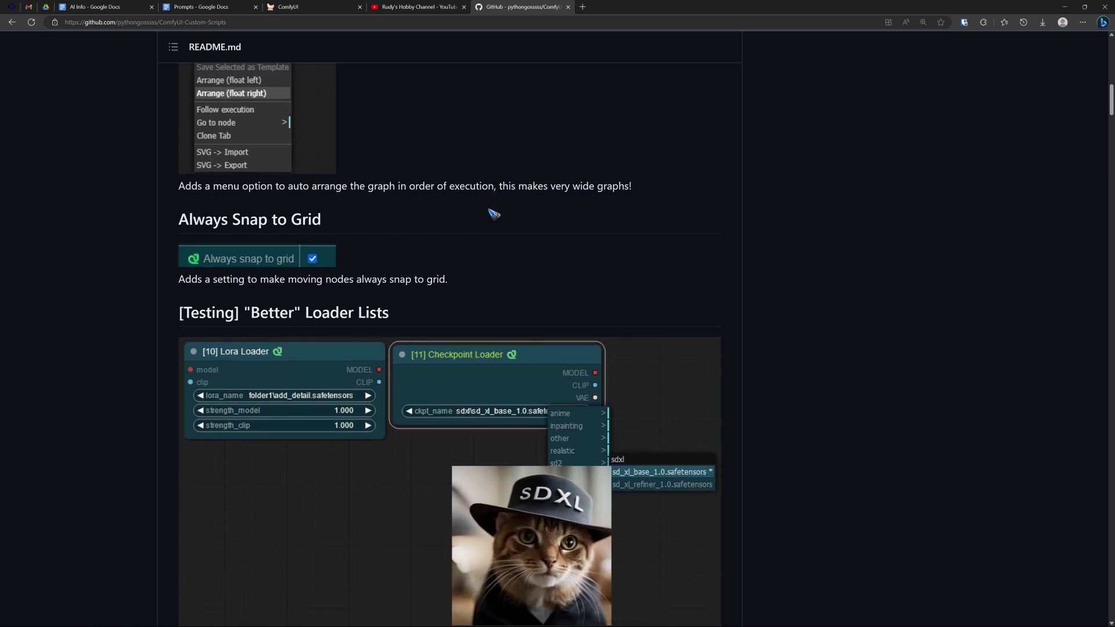
{"action": "scroll", "coordinate": [492, 212], "scroll_direction": "down", "scroll_amount": 4}
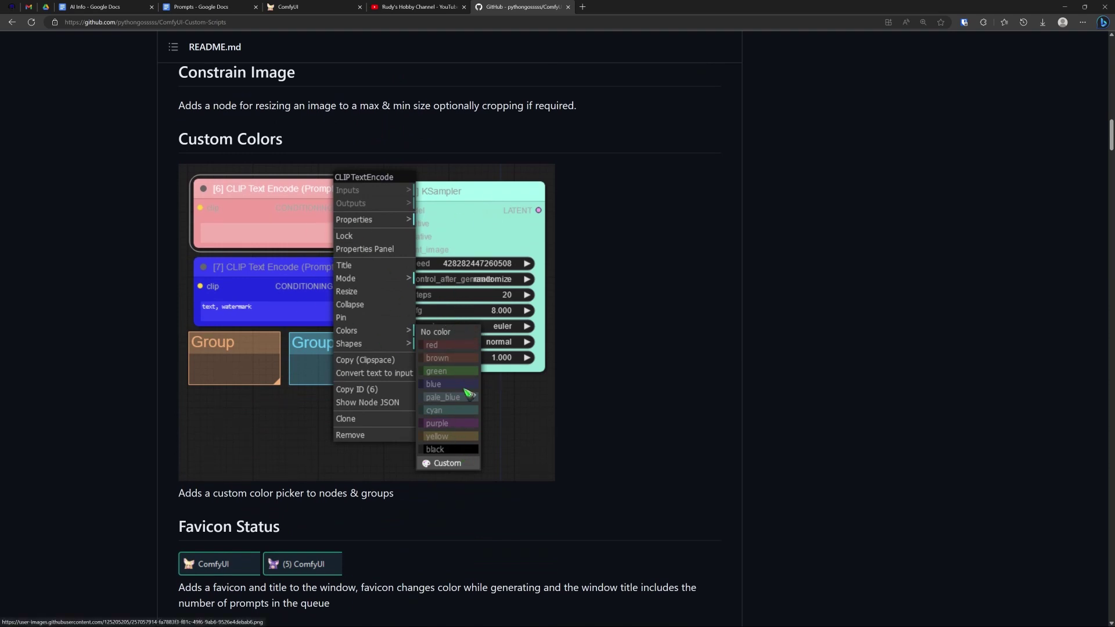
{"action": "scroll", "coordinate": [639, 255], "scroll_direction": "down", "scroll_amount": 11}
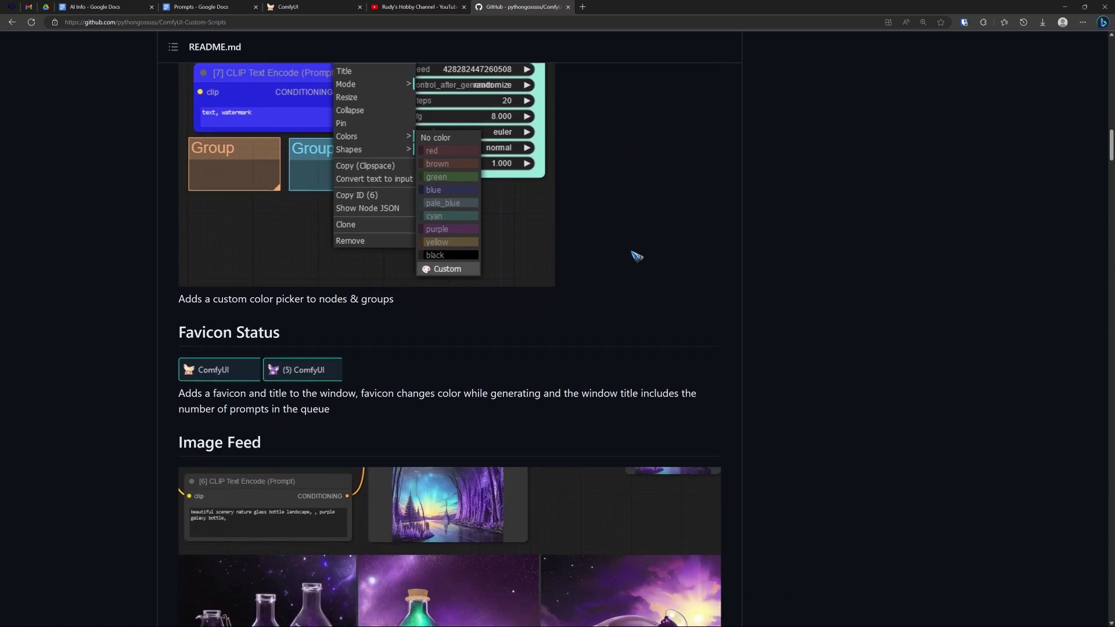
{"action": "scroll", "coordinate": [637, 256], "scroll_direction": "down", "scroll_amount": 13}
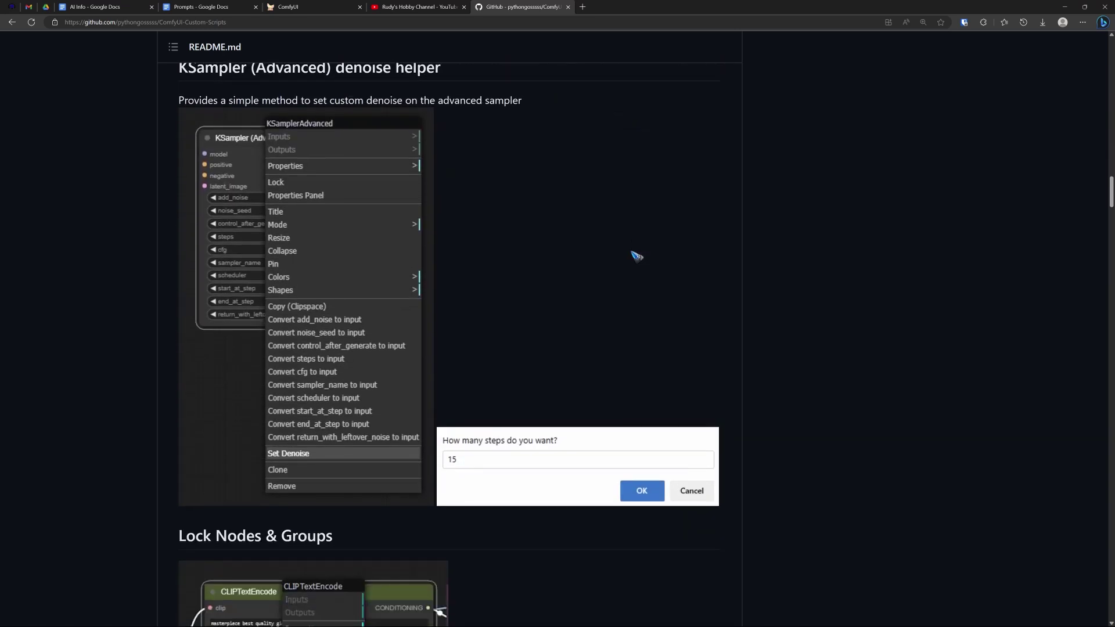
{"action": "scroll", "coordinate": [637, 256], "scroll_direction": "down", "scroll_amount": 7}
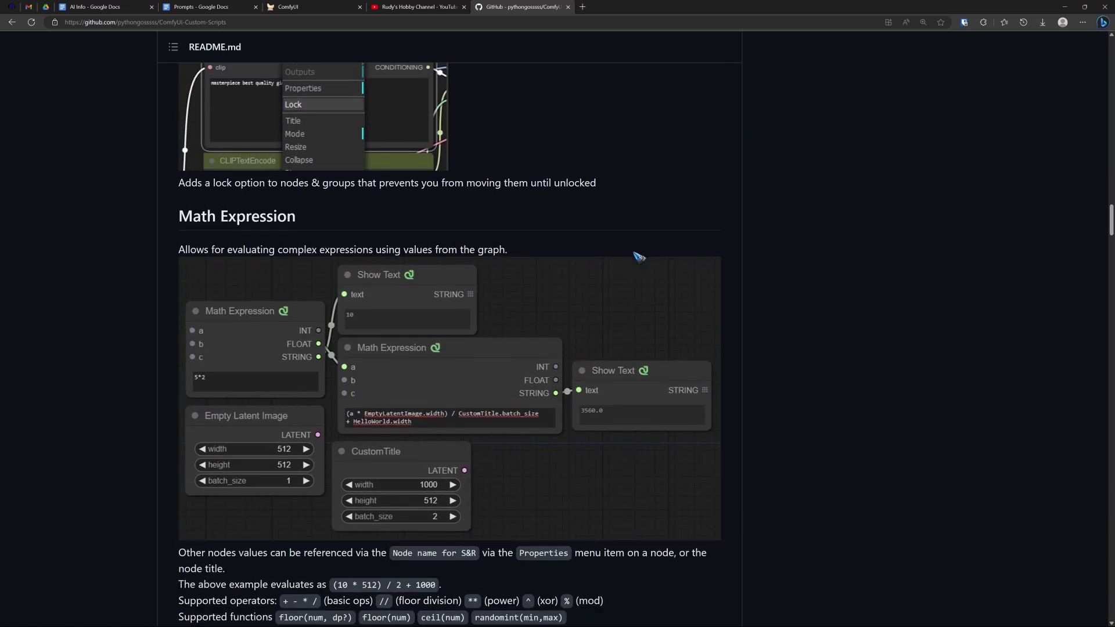
{"action": "scroll", "coordinate": [638, 256], "scroll_direction": "down", "scroll_amount": 6}
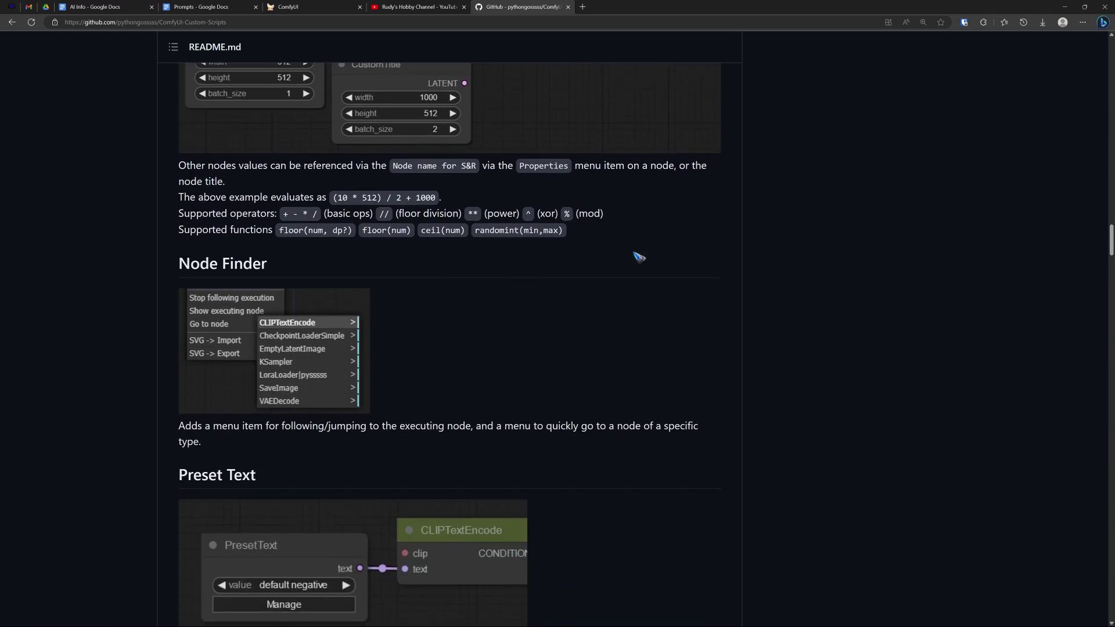
{"action": "scroll", "coordinate": [638, 256], "scroll_direction": "down", "scroll_amount": 5}
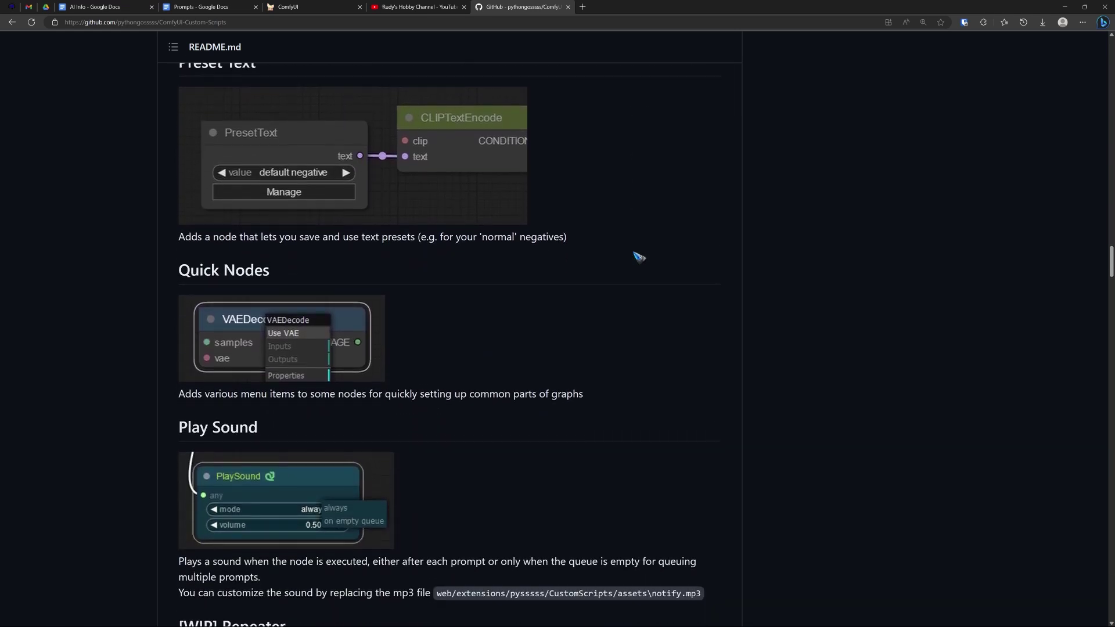
{"action": "scroll", "coordinate": [639, 256], "scroll_direction": "down", "scroll_amount": 5}
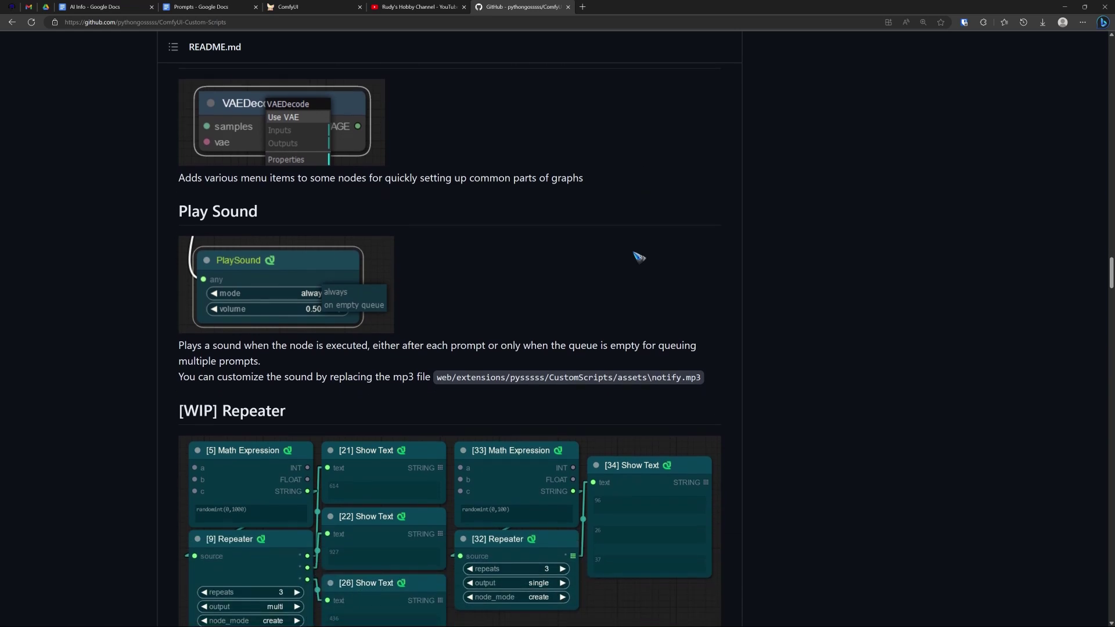
{"action": "scroll", "coordinate": [638, 256], "scroll_direction": "down", "scroll_amount": 2}
{"action": "scroll", "coordinate": [638, 256], "scroll_direction": "up", "scroll_amount": 5}
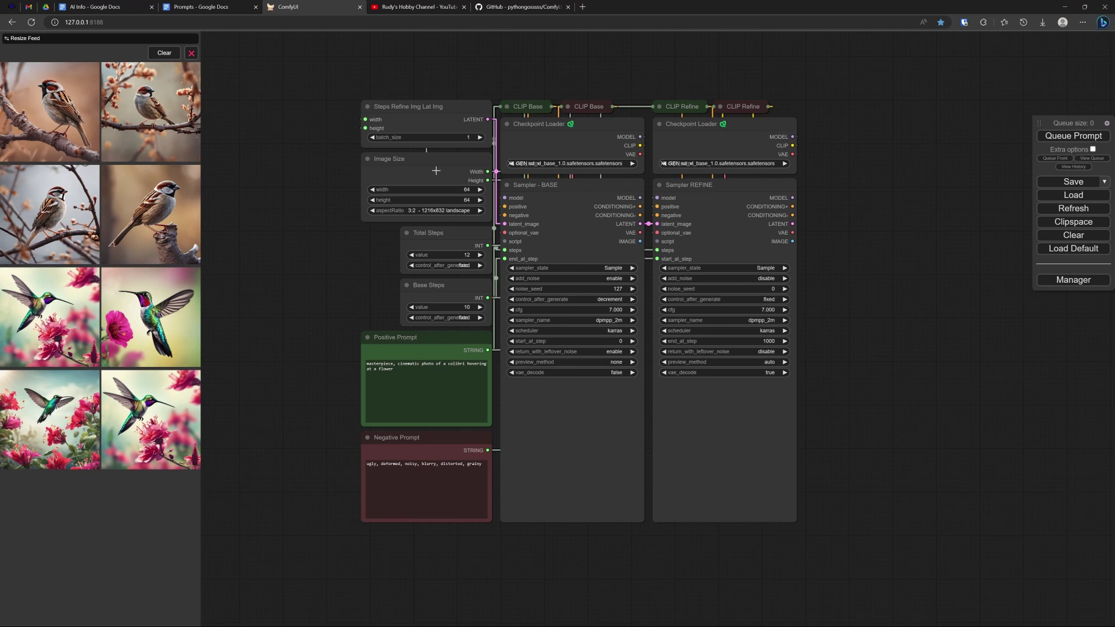
Zoom into the canvas so the Image Size and sampler nodes are readable.
{"action": "scroll", "coordinate": [438, 170], "scroll_direction": "up", "scroll_amount": 5}
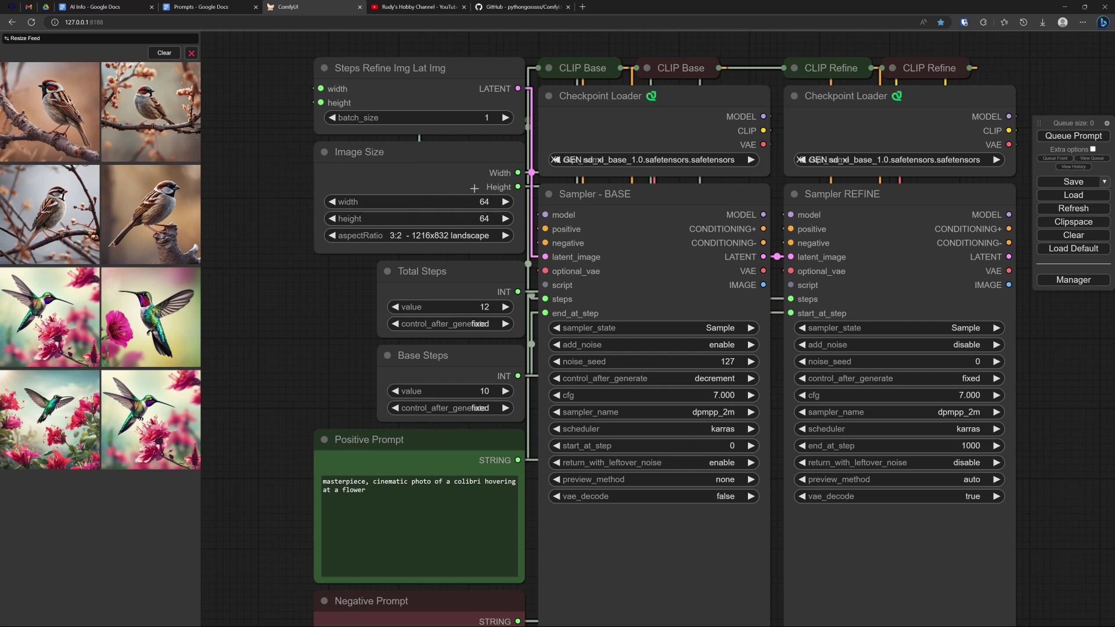
Try the 5:8 - 768x1216 and 1:1 - 512x512 presets, then settle on 9:21 - 640x1536 portrait.
{"action": "left_click", "coordinate": [428, 235]}
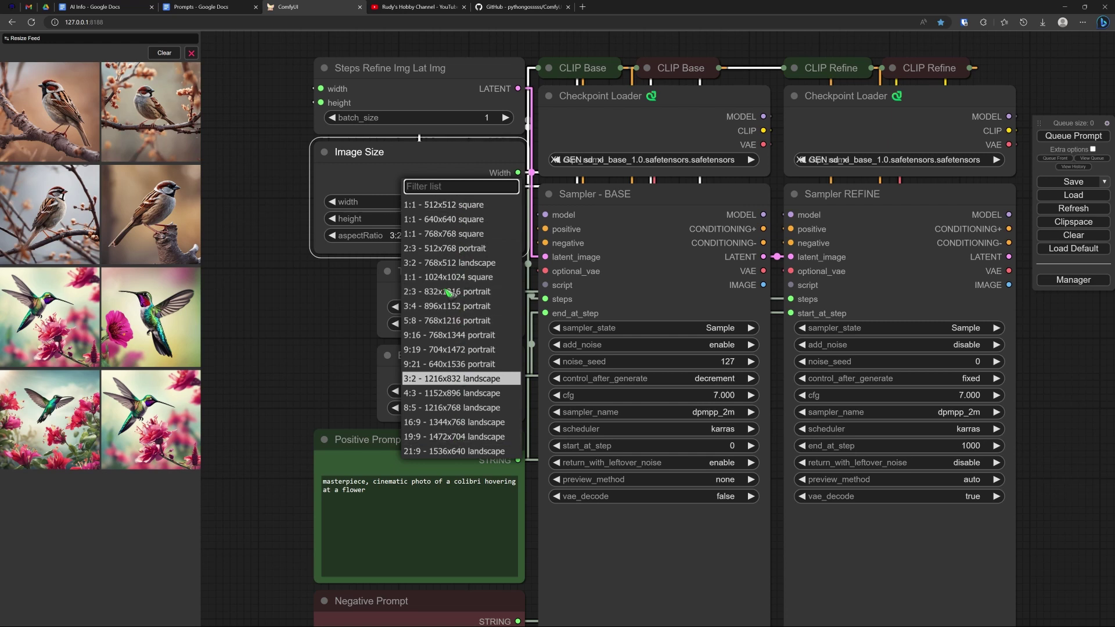
{"action": "left_click", "coordinate": [464, 321]}
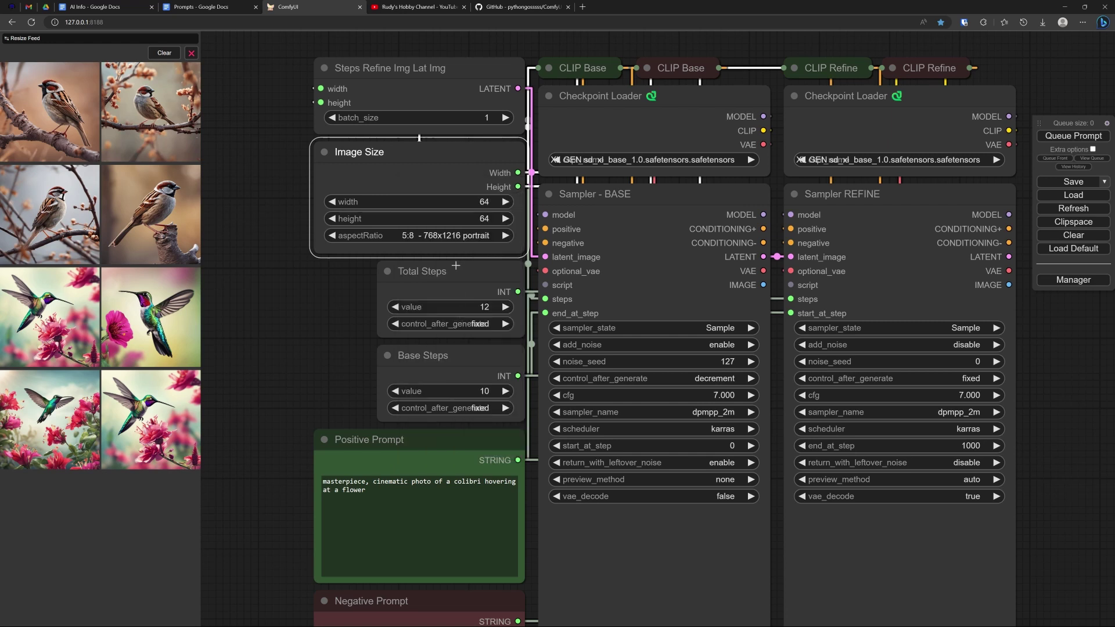
{"action": "left_click", "coordinate": [450, 235]}
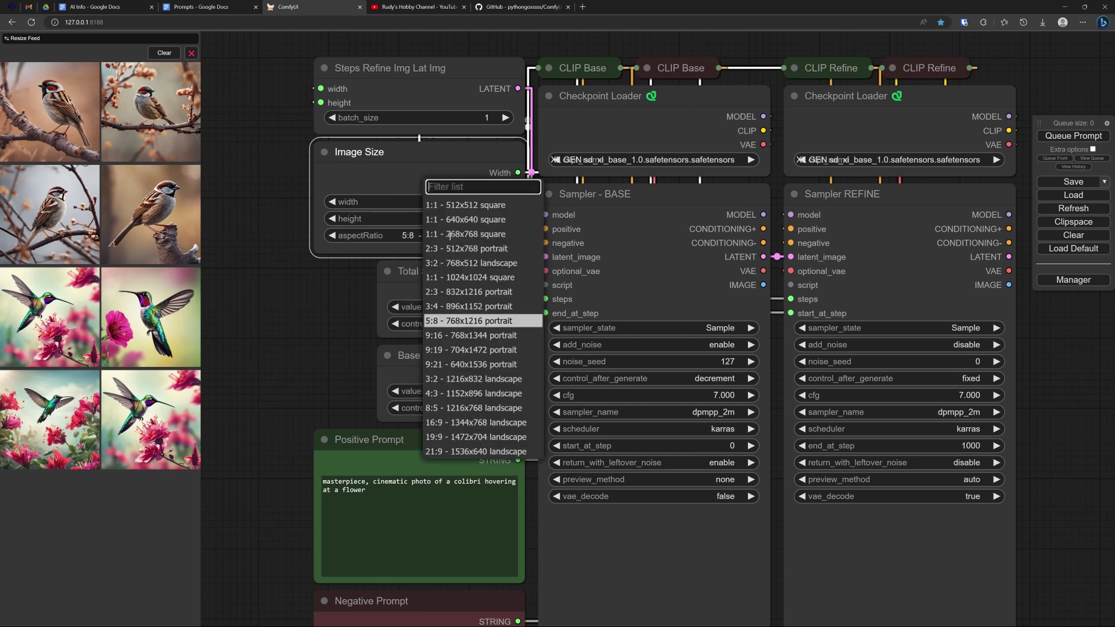
{"action": "left_click", "coordinate": [478, 206]}
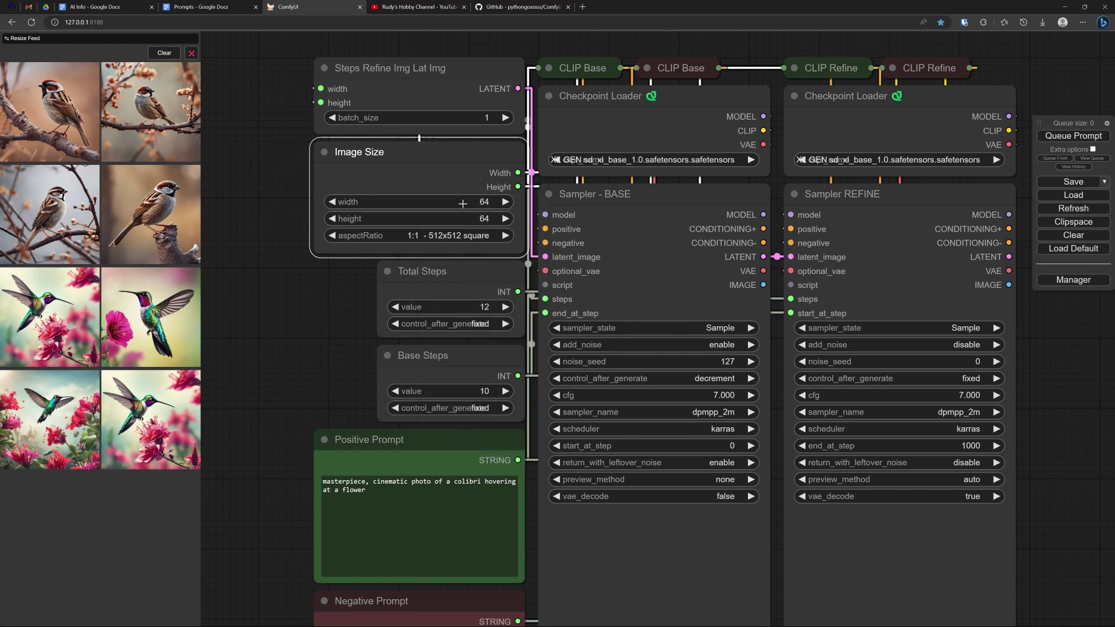
{"action": "left_click", "coordinate": [456, 238]}
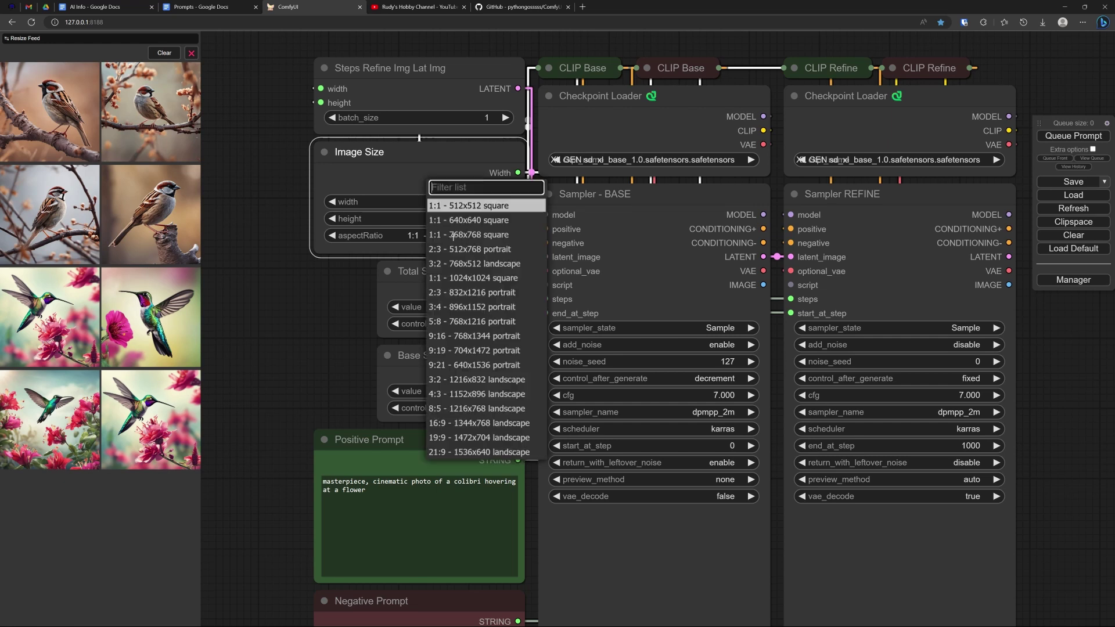
{"action": "left_click", "coordinate": [484, 365]}
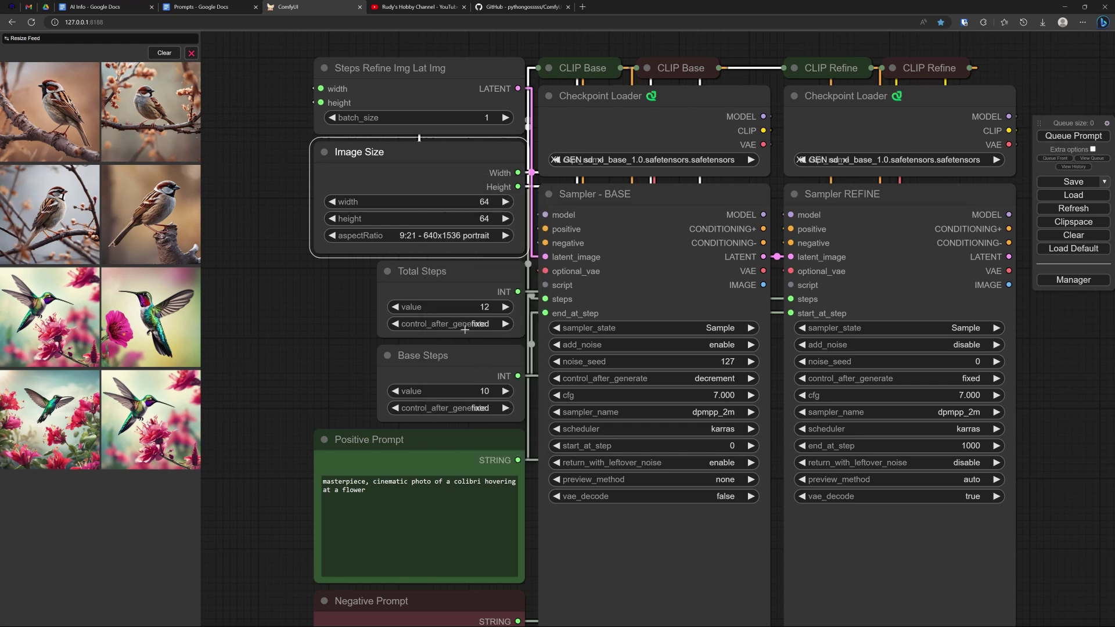